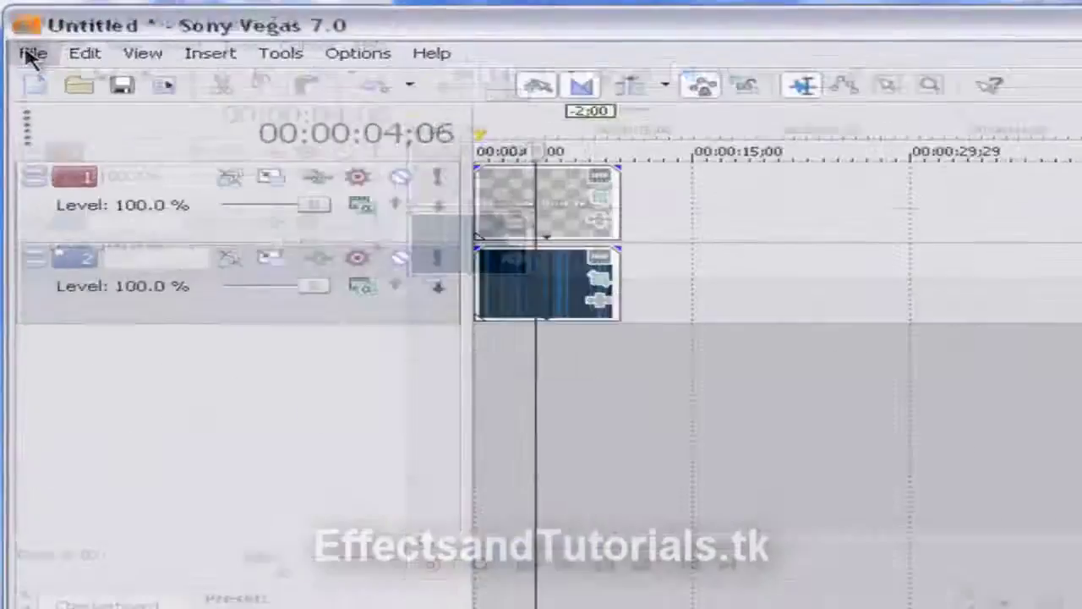
- Start a new NTSC DV (720x480, 29.970 fps) project without saving the old one
{"action": "left_click", "coordinate": [15, 24]}
{"action": "left_click", "coordinate": [25, 38]}
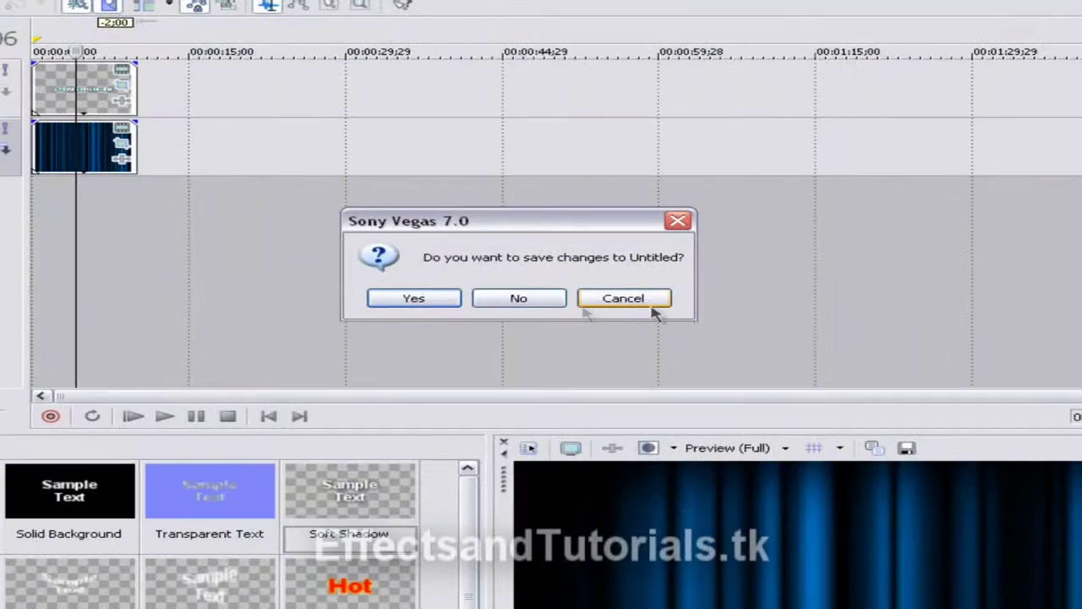
{"action": "left_click", "coordinate": [495, 303]}
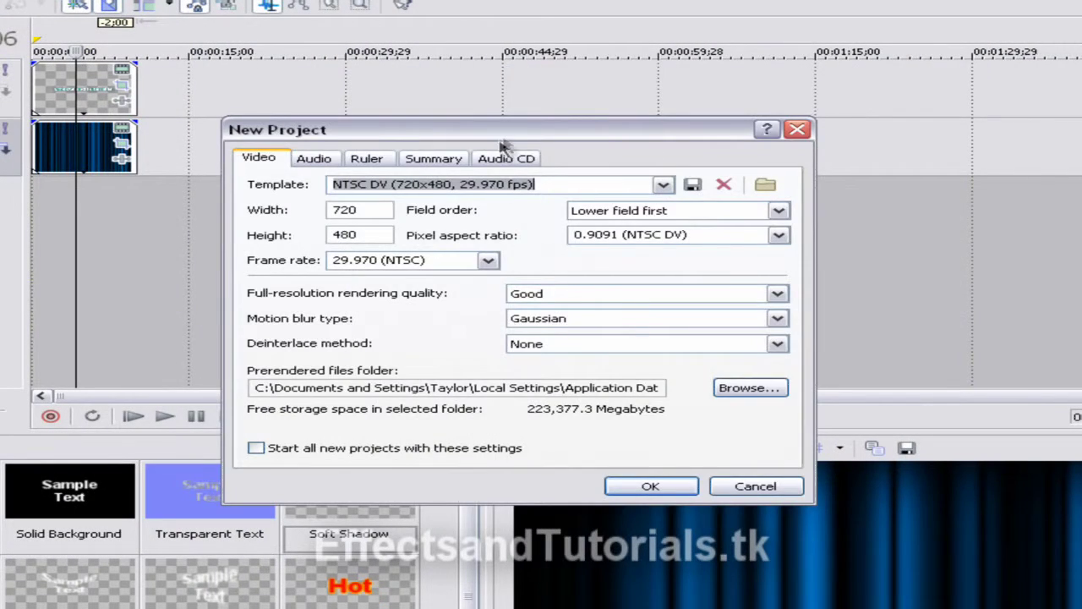
{"action": "mouse_move", "coordinate": [500, 140]}
{"action": "left_mouse_down"}
{"action": "mouse_move", "coordinate": [464, 138]}
{"action": "mouse_move", "coordinate": [502, 136]}
{"action": "left_mouse_up"}
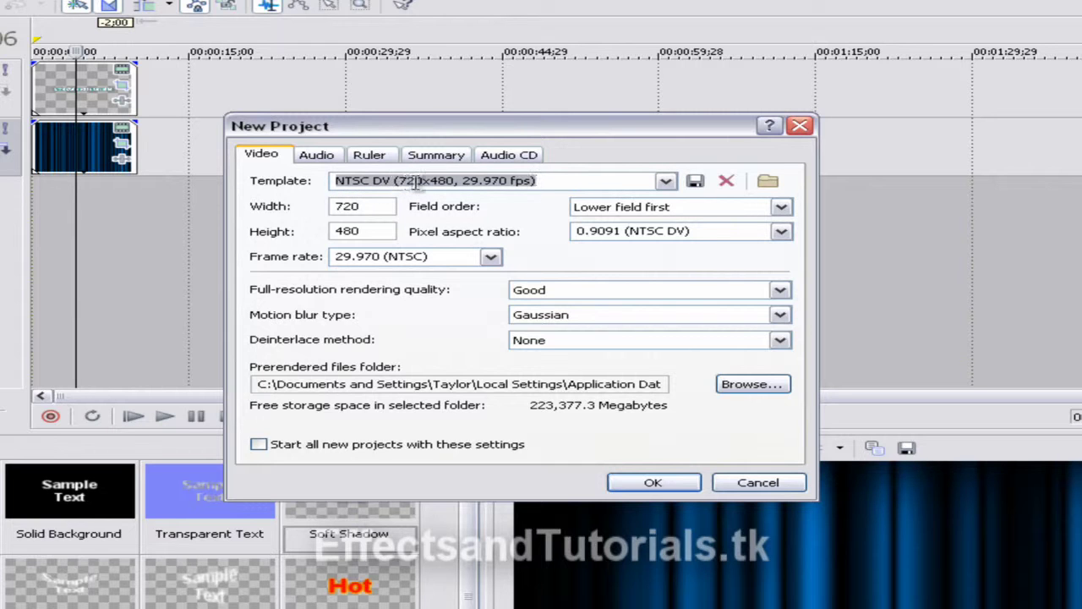
{"action": "left_click", "coordinate": [666, 181]}
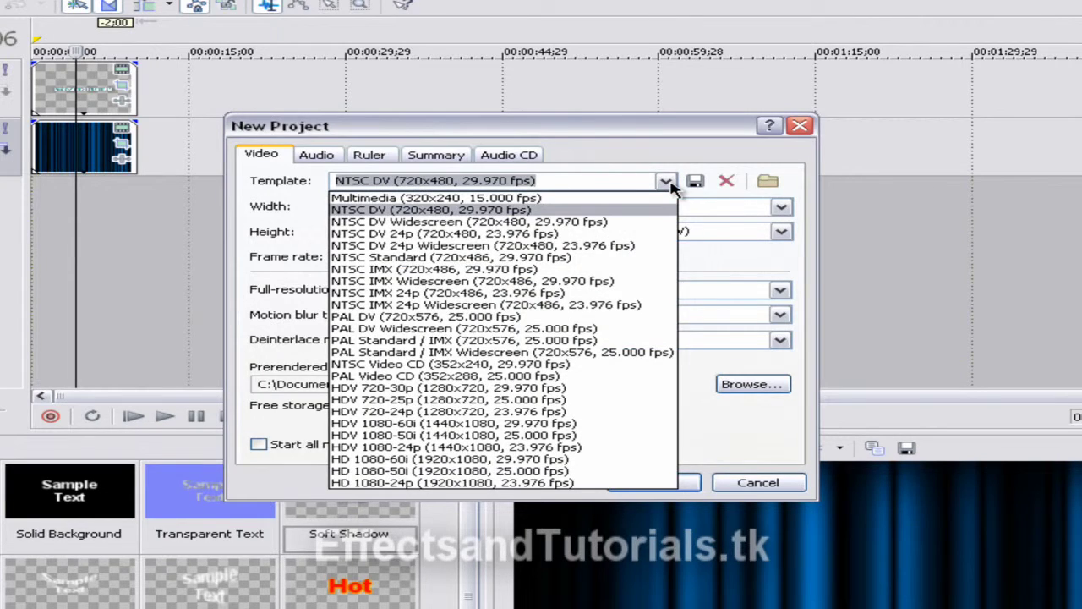
{"action": "left_click", "coordinate": [668, 183]}
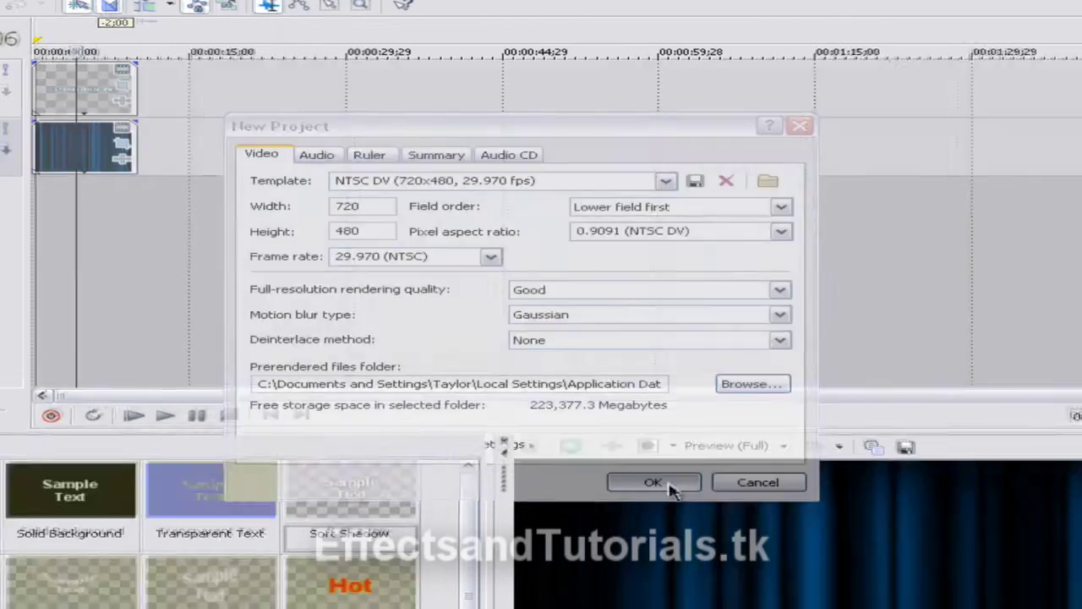
{"action": "left_click", "coordinate": [668, 487]}
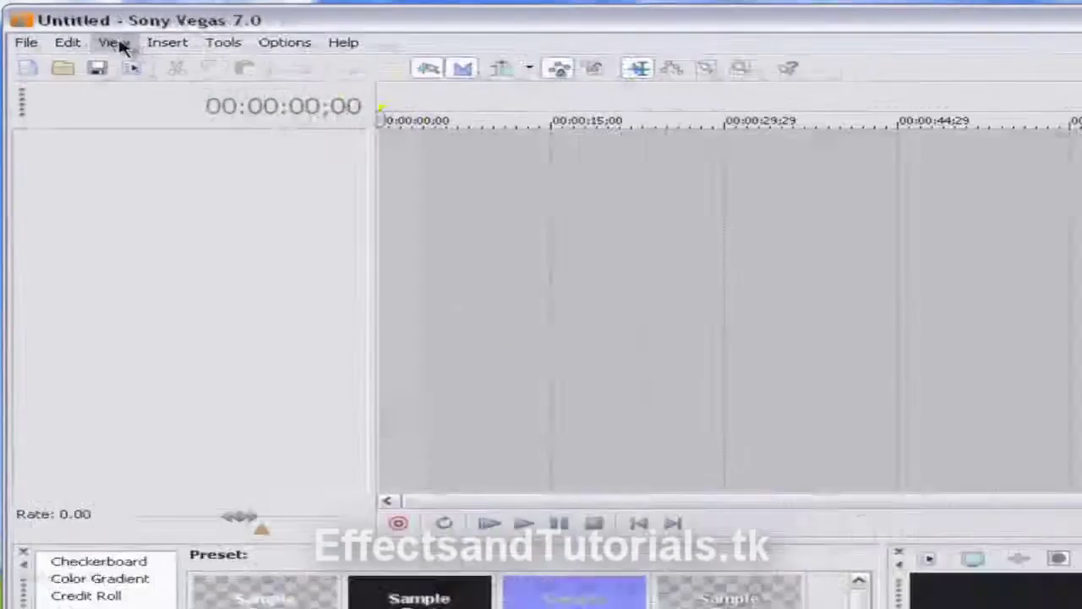
- Show the Noise Texture generator presets and drag Standard Turbulence onto the timeline start
{"action": "left_click", "coordinate": [119, 44]}
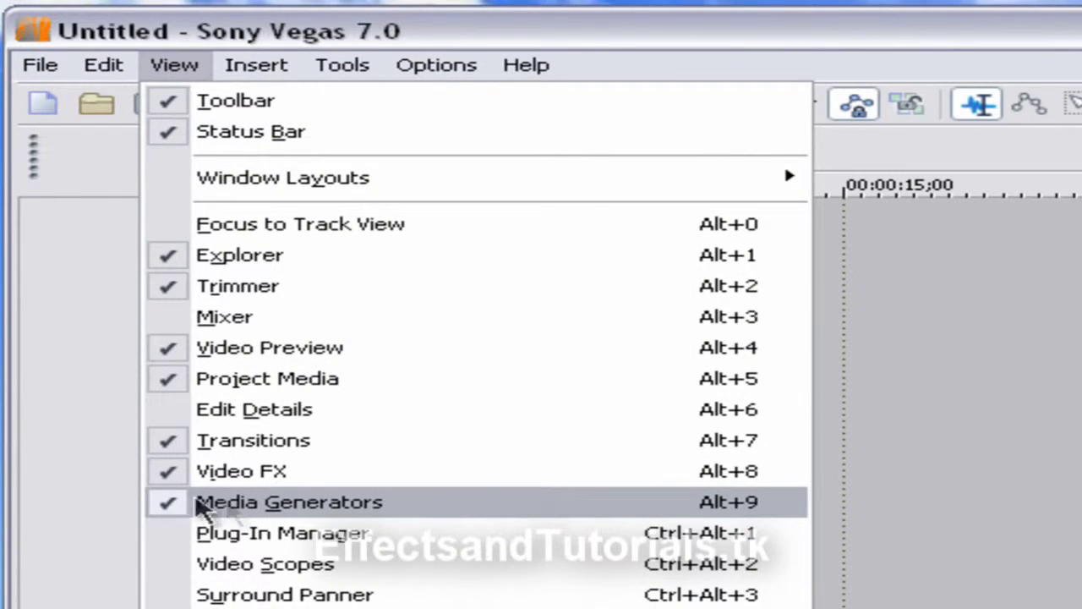
{"action": "left_click", "coordinate": [80, 504]}
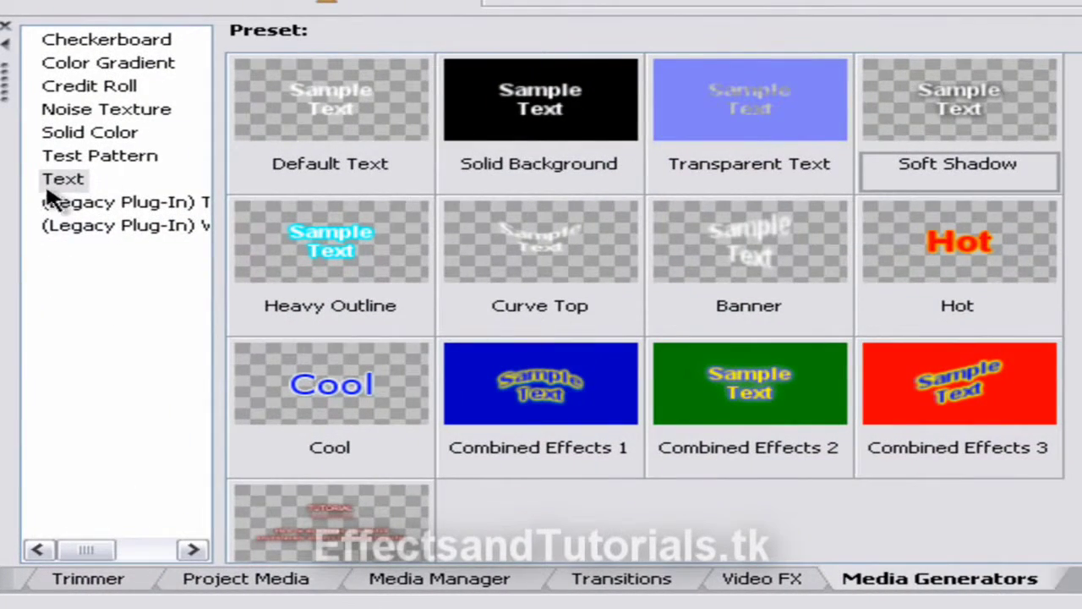
{"action": "left_click", "coordinate": [85, 105]}
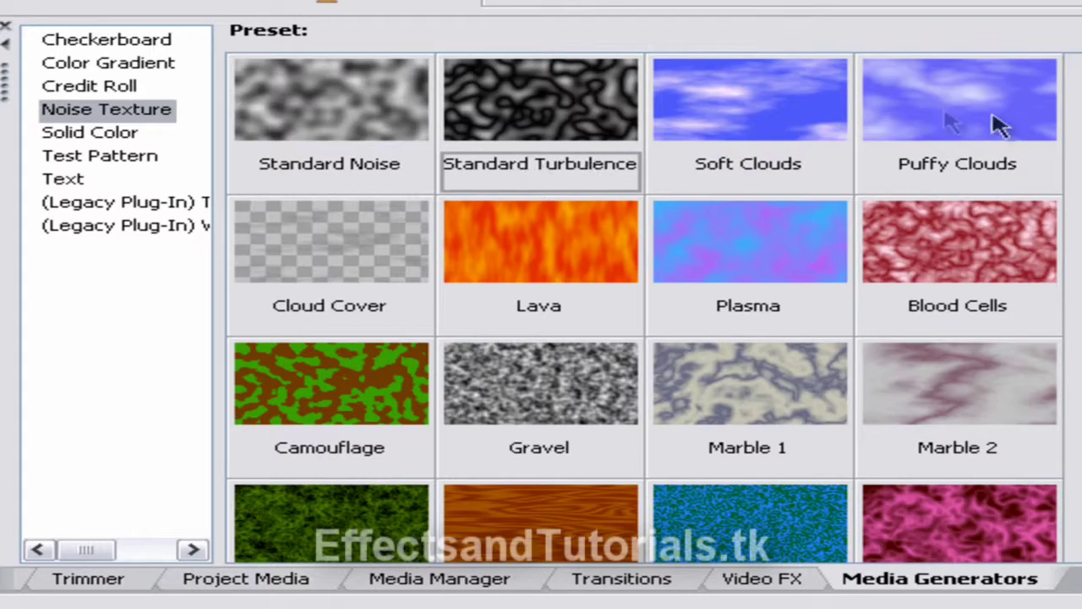
{"action": "scroll", "coordinate": [953, 121], "scroll_direction": "down", "scroll_amount": 3}
{"action": "scroll", "coordinate": [646, 308], "scroll_direction": "up", "scroll_amount": 3}
{"action": "left_click", "coordinate": [599, 179]}
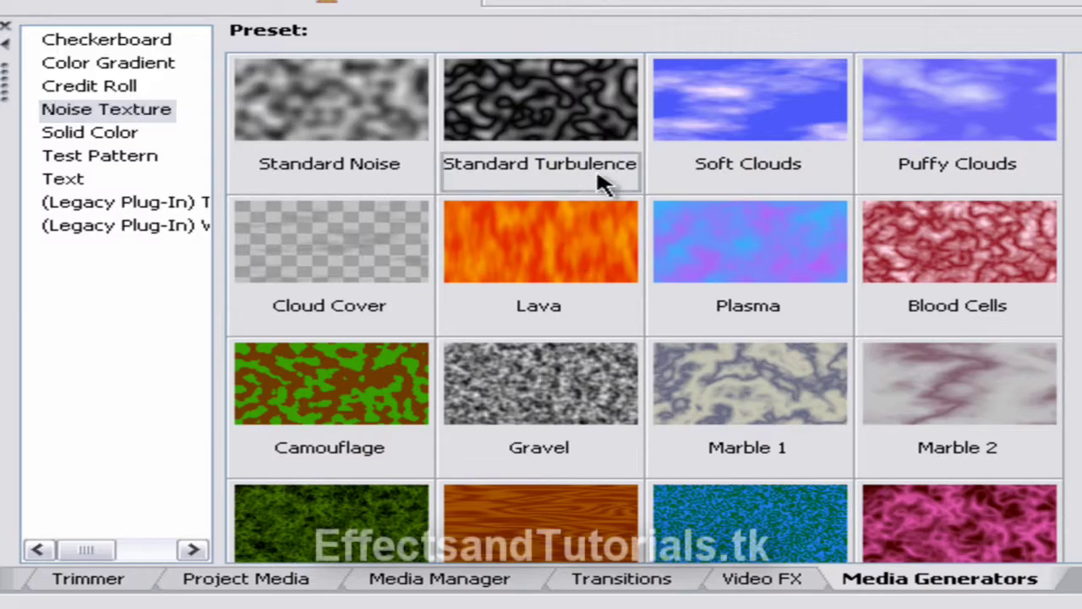
{"action": "left_click_drag", "start_coordinate": [598, 179], "coordinate": [258, 84]}
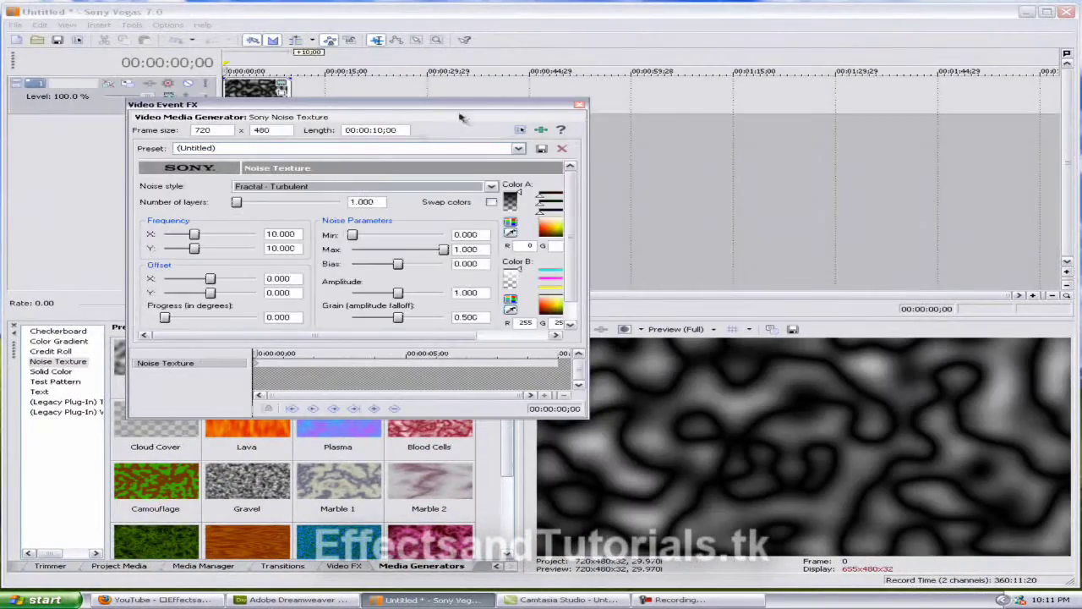
- Enlarge the Video Event FX window and raise the noise Min to 0.030
{"action": "left_click_drag", "start_coordinate": [469, 106], "coordinate": [410, 77]}
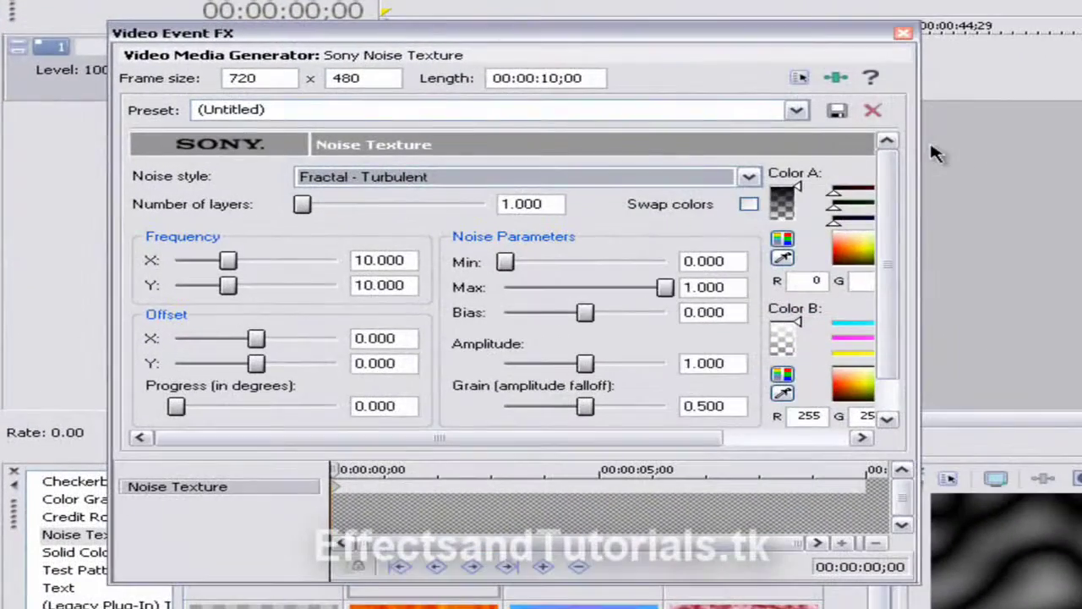
{"action": "left_click_drag", "start_coordinate": [918, 153], "coordinate": [1081, 154]}
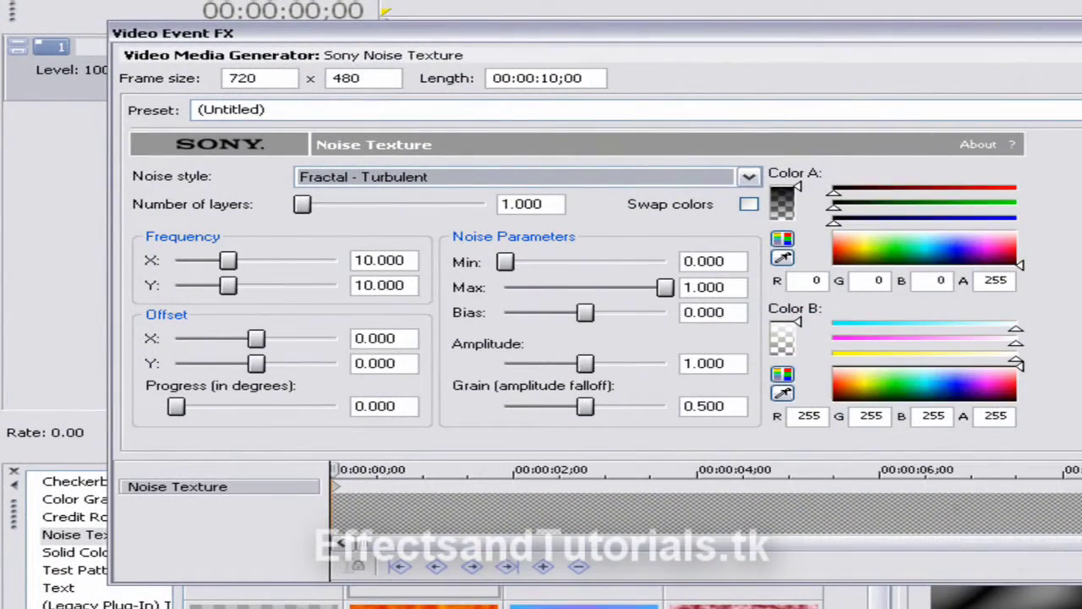
{"action": "left_click_drag", "start_coordinate": [765, 583], "coordinate": [765, 607]}
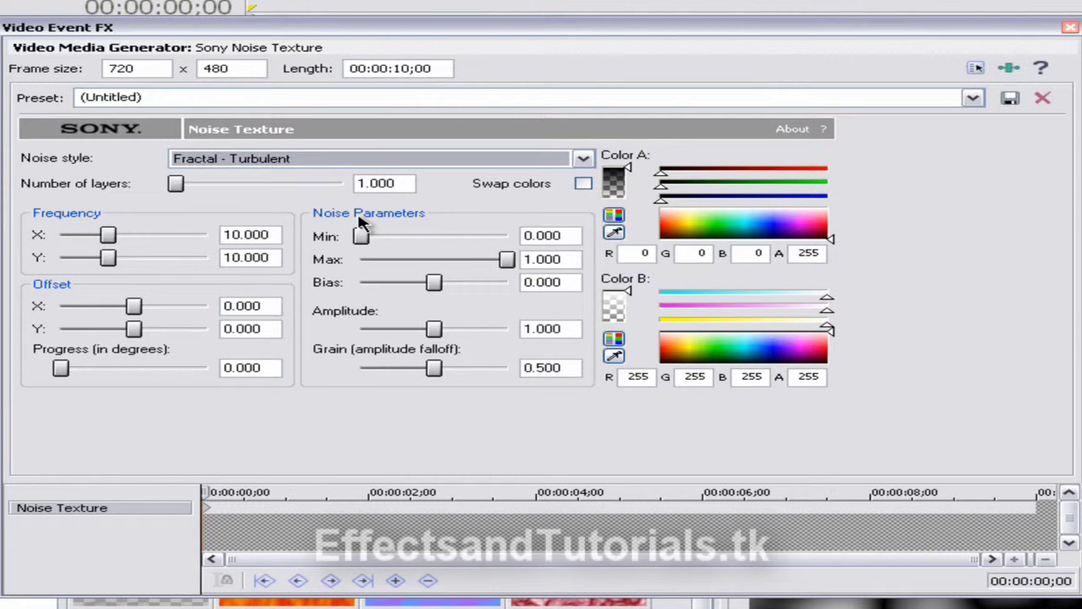
{"action": "mouse_move", "coordinate": [358, 234]}
{"action": "left_mouse_down"}
{"action": "mouse_move", "coordinate": [386, 244]}
{"action": "mouse_move", "coordinate": [365, 244]}
{"action": "mouse_move", "coordinate": [435, 243]}
{"action": "mouse_move", "coordinate": [374, 241]}
{"action": "left_mouse_up"}
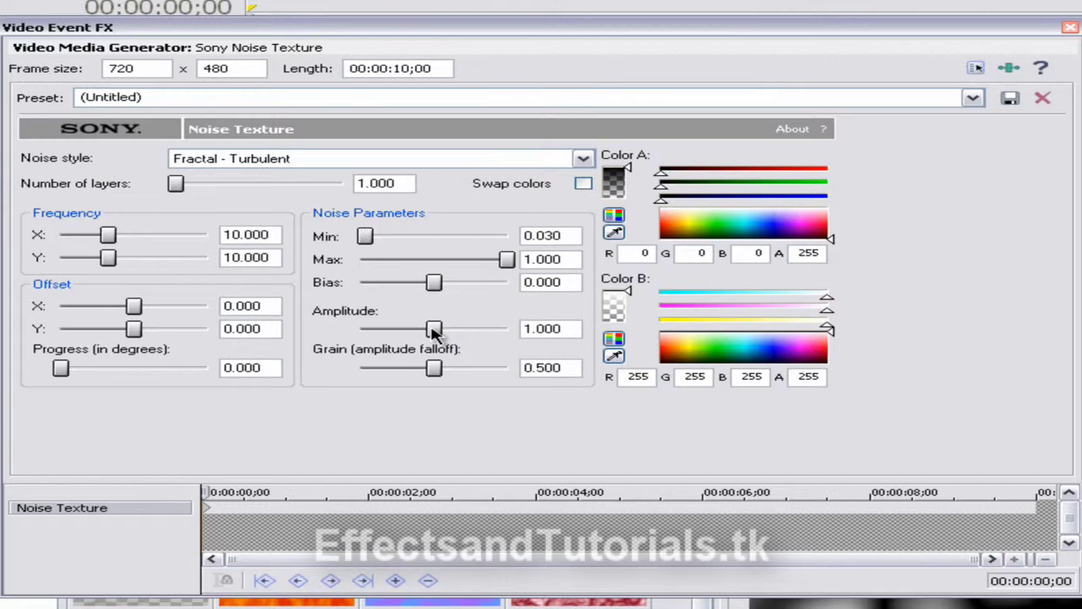
- Try other noise amplitude and grain values, then raise the number of layers
{"action": "mouse_move", "coordinate": [434, 329]}
{"action": "left_mouse_down"}
{"action": "mouse_move", "coordinate": [383, 329]}
{"action": "mouse_move", "coordinate": [433, 329]}
{"action": "left_mouse_up"}
{"action": "mouse_move", "coordinate": [434, 368]}
{"action": "left_mouse_down"}
{"action": "mouse_move", "coordinate": [361, 372]}
{"action": "mouse_move", "coordinate": [507, 367]}
{"action": "mouse_move", "coordinate": [360, 368]}
{"action": "mouse_move", "coordinate": [434, 371]}
{"action": "left_mouse_up"}
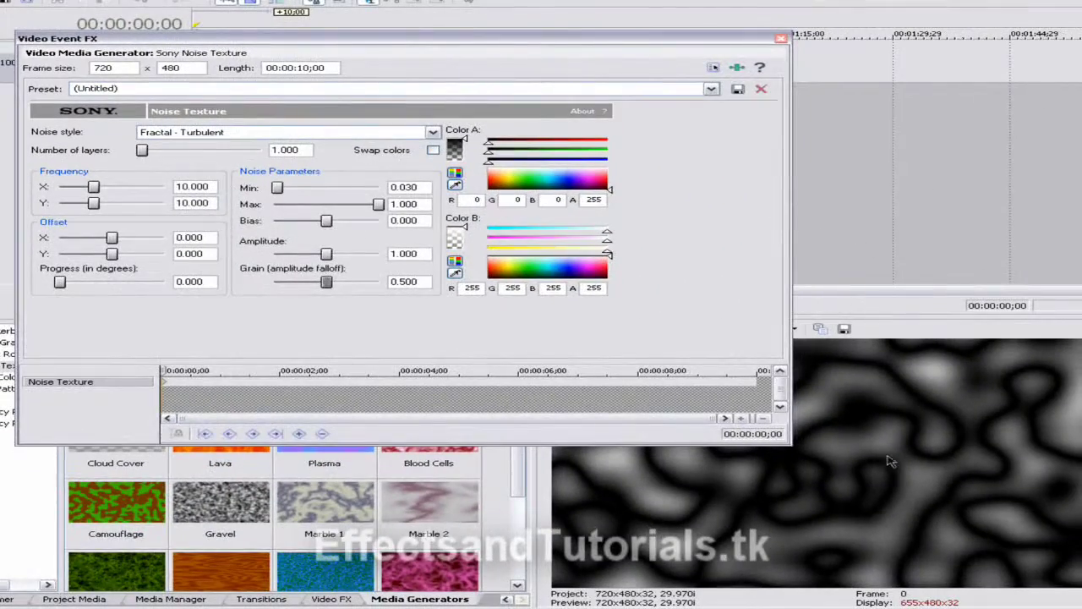
{"action": "left_click_drag", "start_coordinate": [661, 41], "coordinate": [586, 28]}
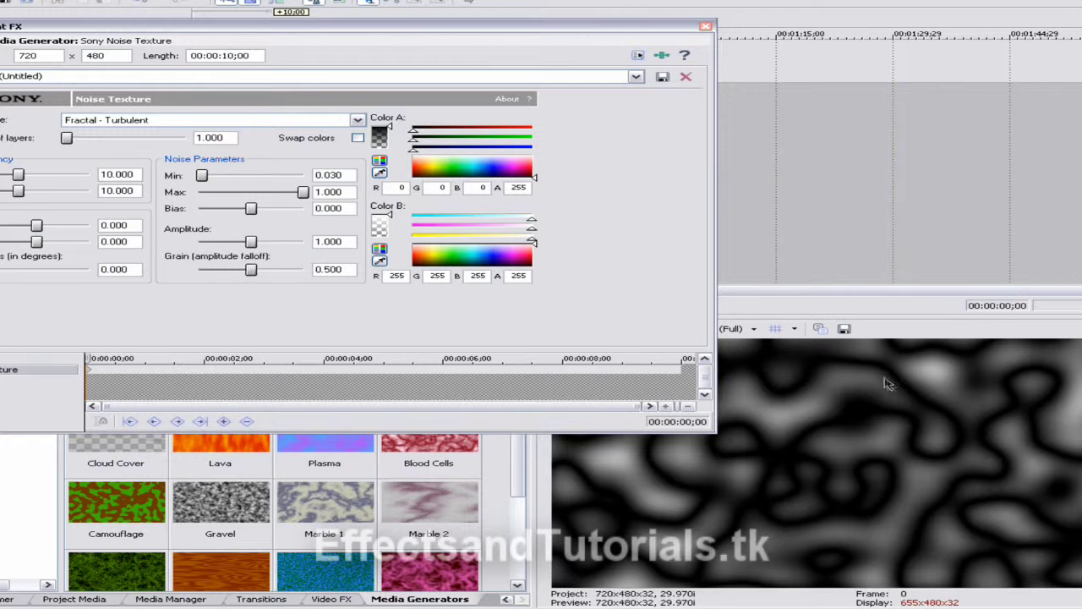
{"action": "left_click_drag", "start_coordinate": [490, 29], "coordinate": [625, 36]}
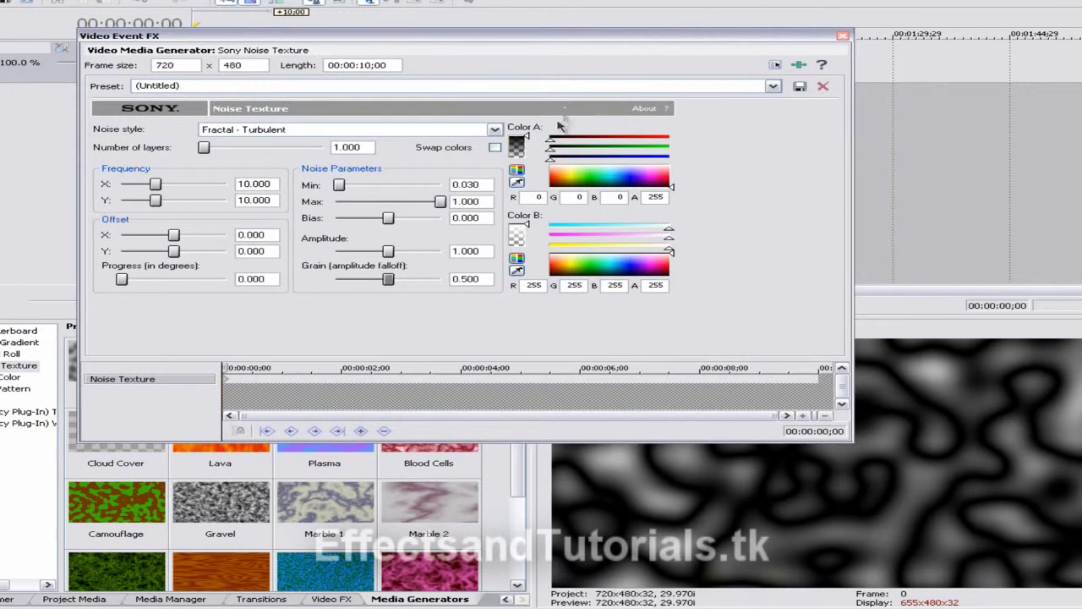
{"action": "mouse_move", "coordinate": [204, 149]}
{"action": "left_mouse_down"}
{"action": "mouse_move", "coordinate": [309, 147]}
{"action": "mouse_move", "coordinate": [209, 147]}
{"action": "left_mouse_up"}
- Compare 5.000 noise layers, then set Number of layers back to 1.000
{"action": "left_click_drag", "start_coordinate": [338, 39], "coordinate": [208, 0]}
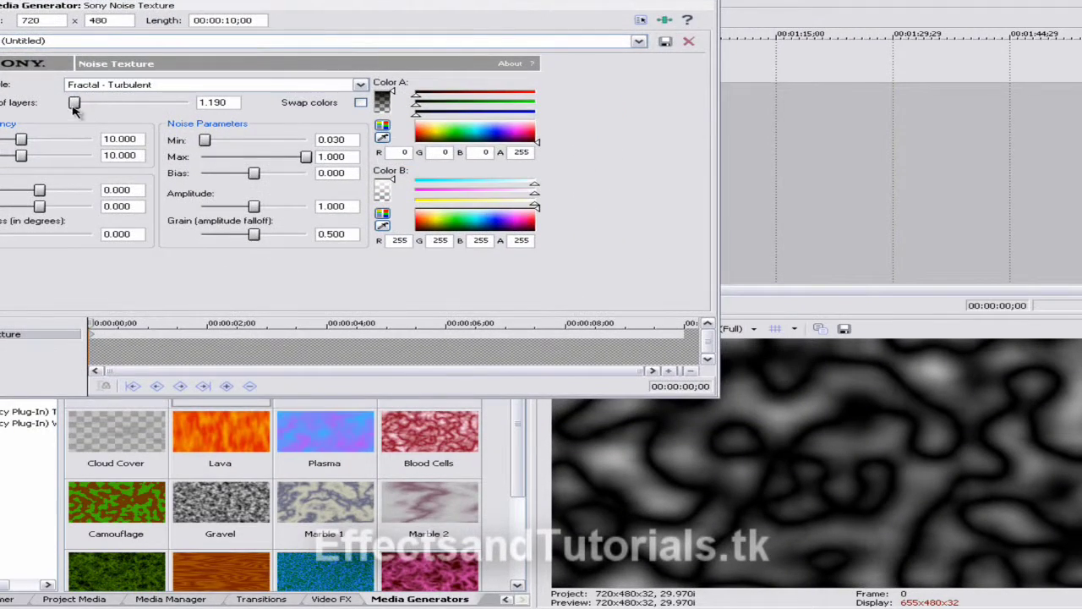
{"action": "left_click_drag", "start_coordinate": [75, 103], "coordinate": [187, 103]}
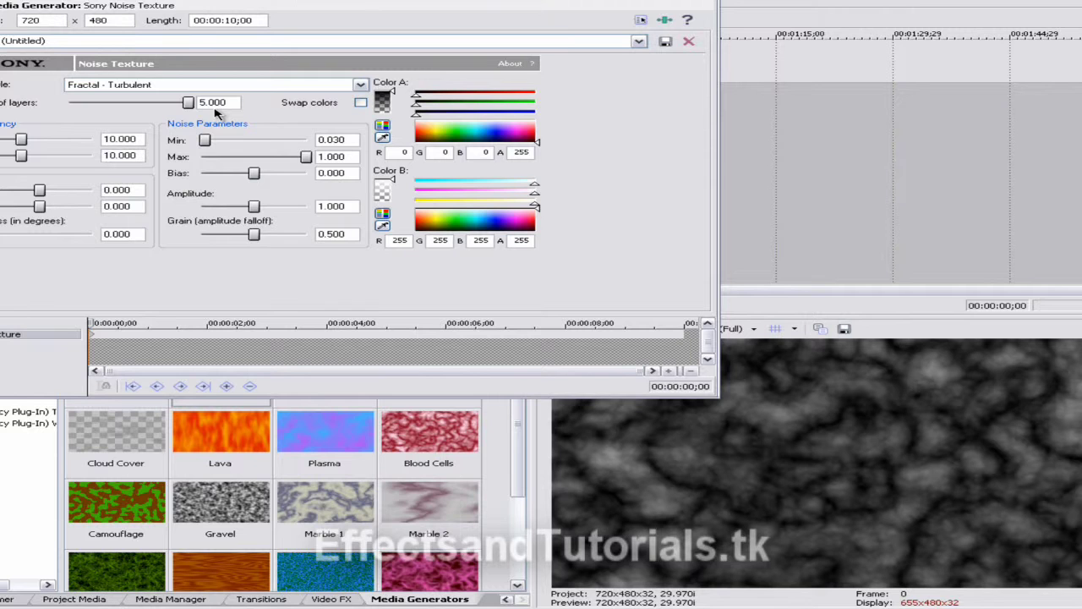
{"action": "left_click_drag", "start_coordinate": [188, 102], "coordinate": [69, 102]}
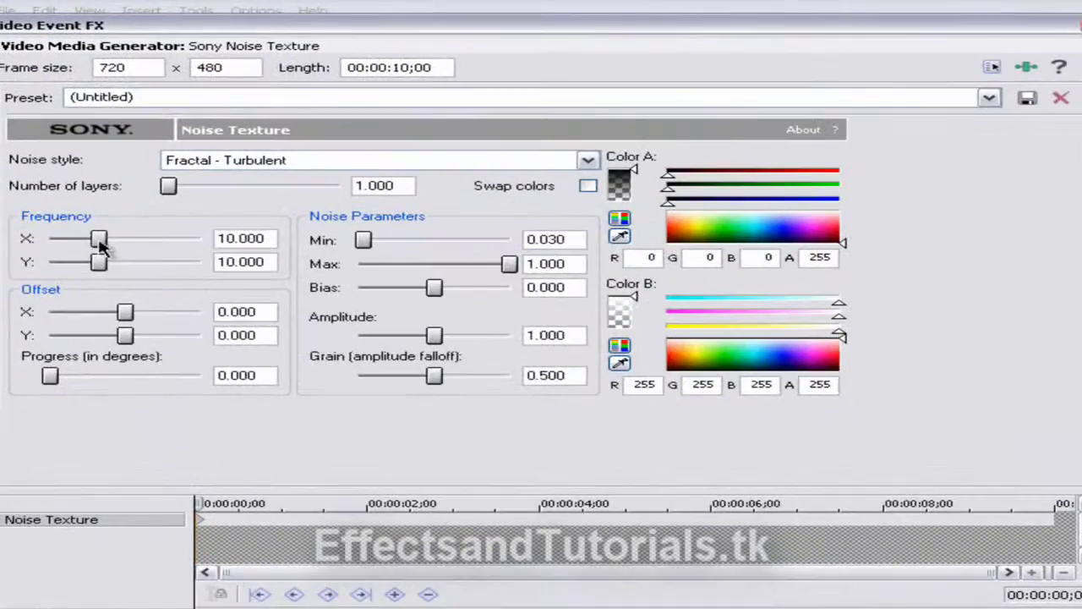
- Set noise Frequency X to 20.000 and Frequency Y to 0.010 for vertical streaks
{"action": "left_click_drag", "start_coordinate": [68, 167], "coordinate": [118, 168]}
{"action": "left_click_drag", "start_coordinate": [169, 243], "coordinate": [217, 248]}
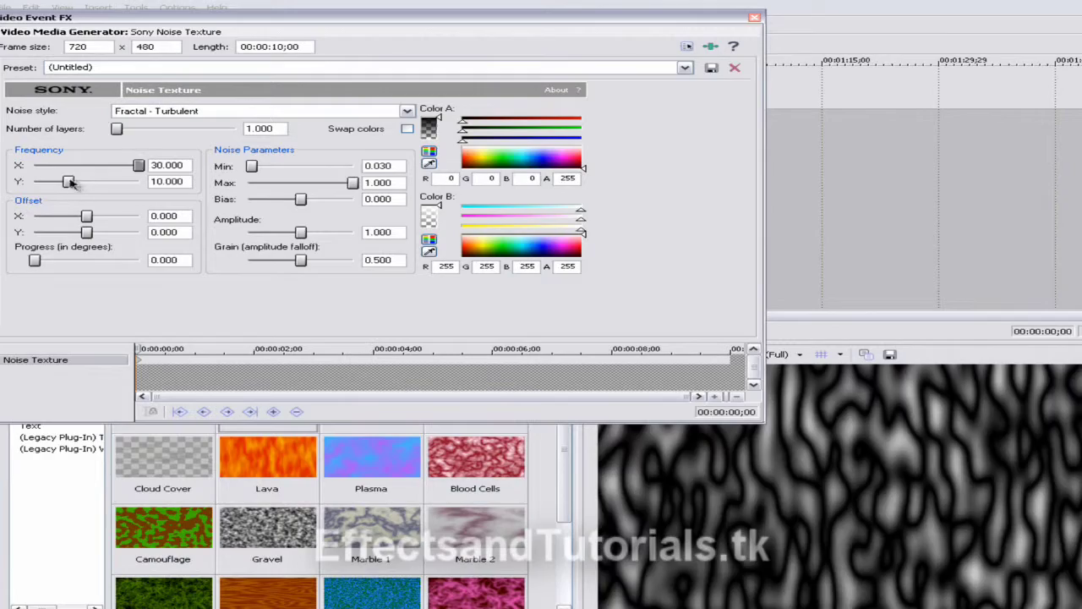
{"action": "left_click_drag", "start_coordinate": [69, 181], "coordinate": [34, 182]}
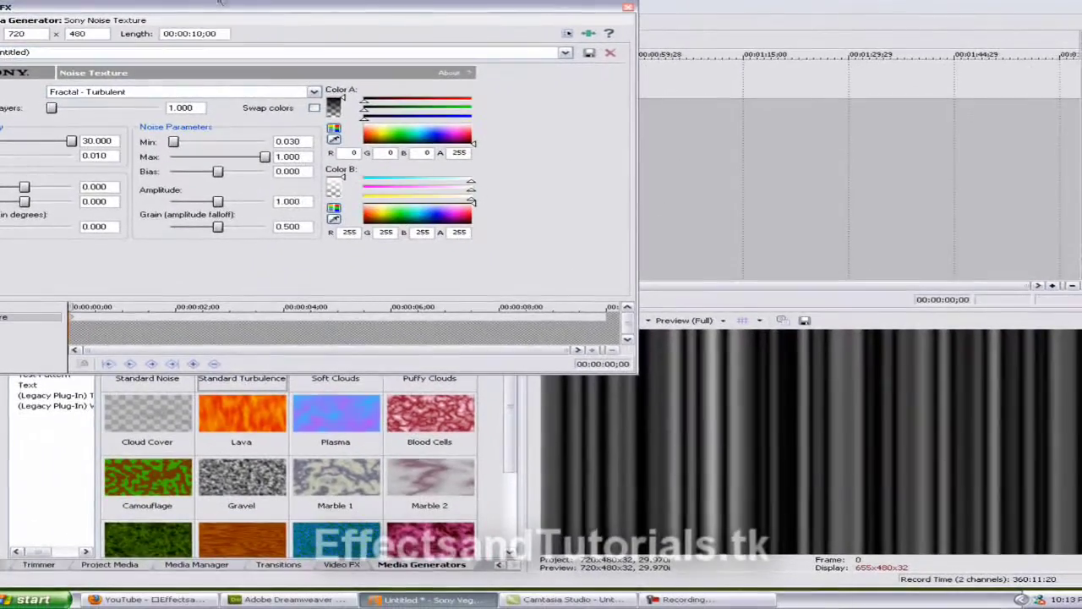
{"action": "left_click_drag", "start_coordinate": [219, 3], "coordinate": [333, 0]}
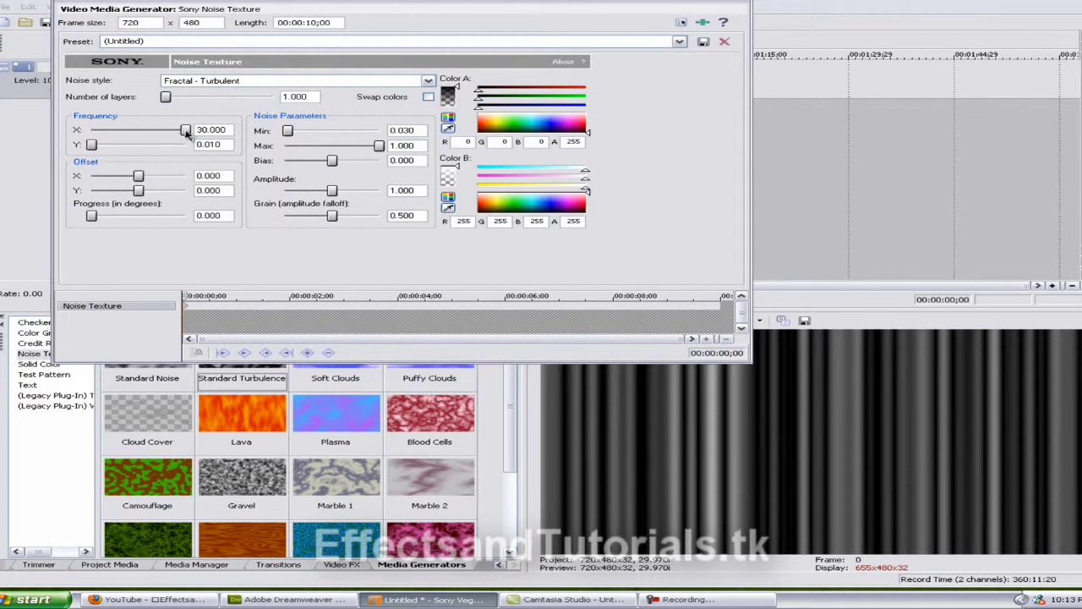
{"action": "left_click_drag", "start_coordinate": [186, 133], "coordinate": [159, 136]}
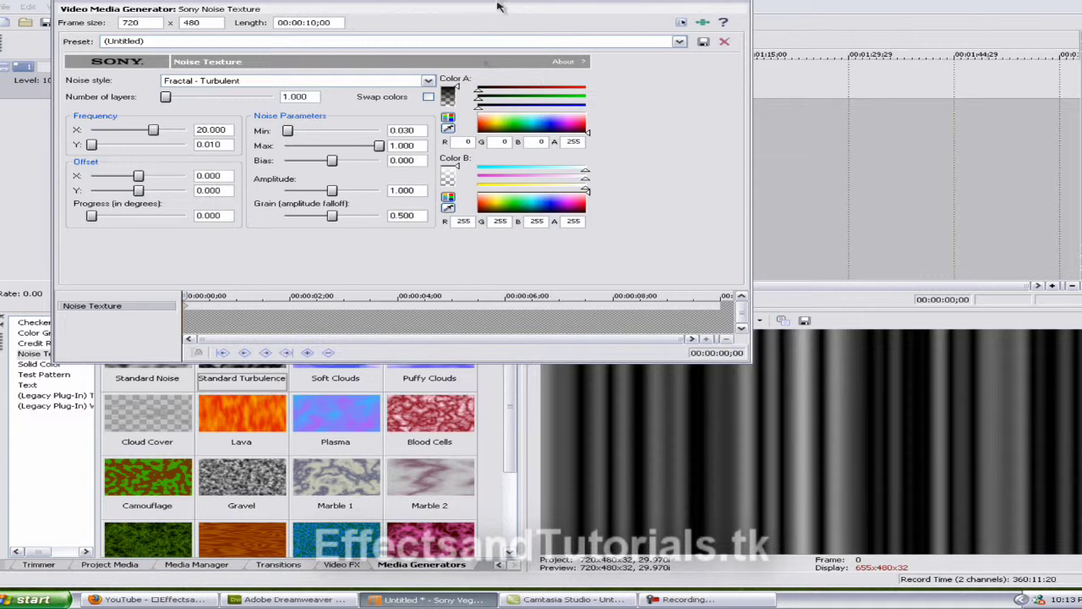
{"action": "left_click_drag", "start_coordinate": [498, 7], "coordinate": [473, 6]}
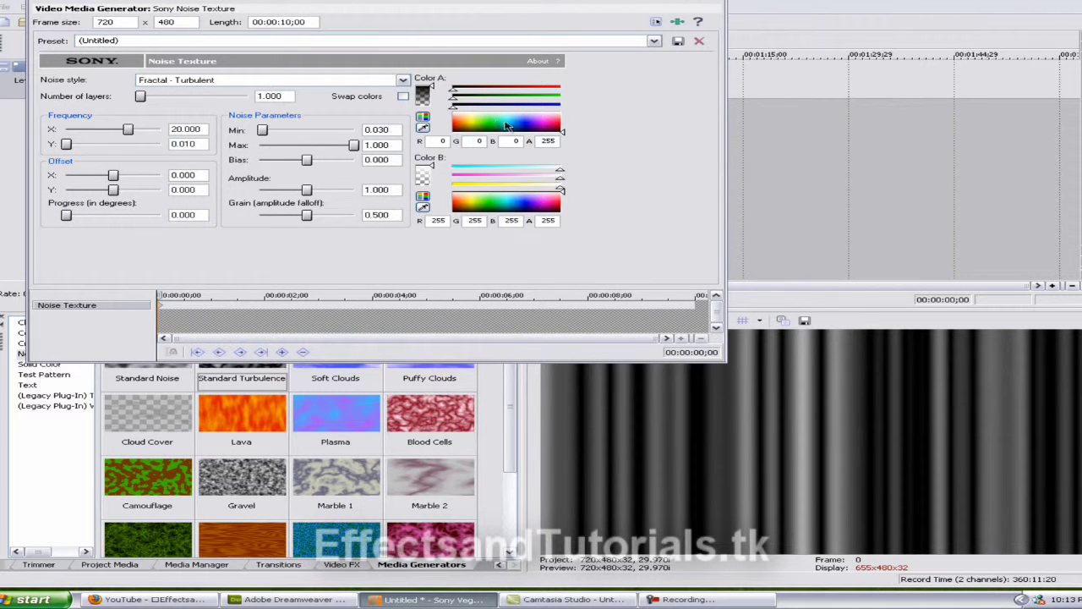
- Set Color B to light blue R15 G174 B255, leaving Color A black
{"action": "left_click_drag", "start_coordinate": [471, 127], "coordinate": [440, 141]}
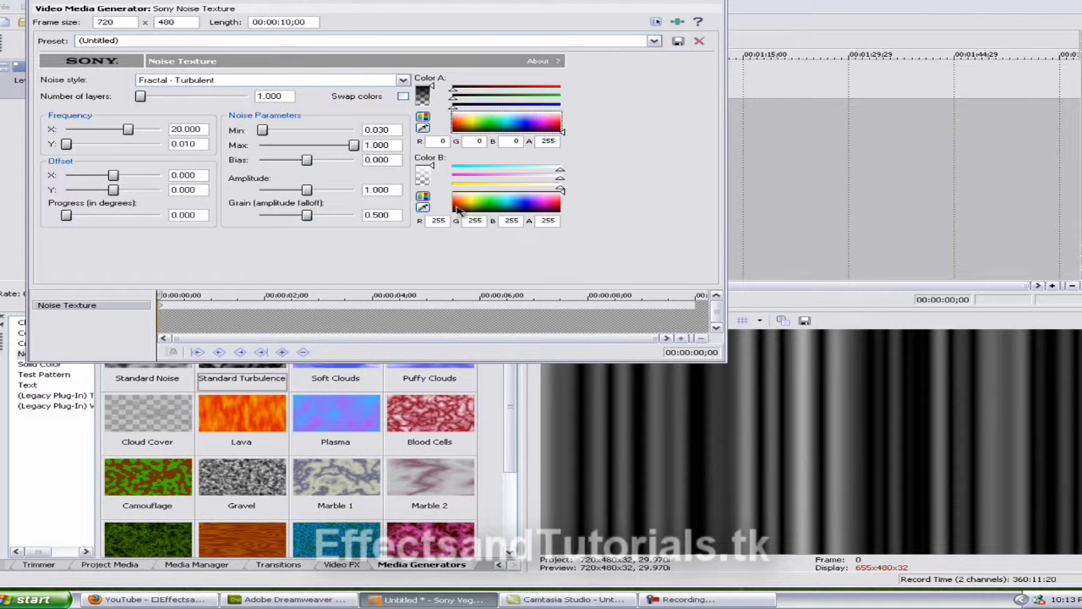
{"action": "left_click_drag", "start_coordinate": [456, 210], "coordinate": [516, 203]}
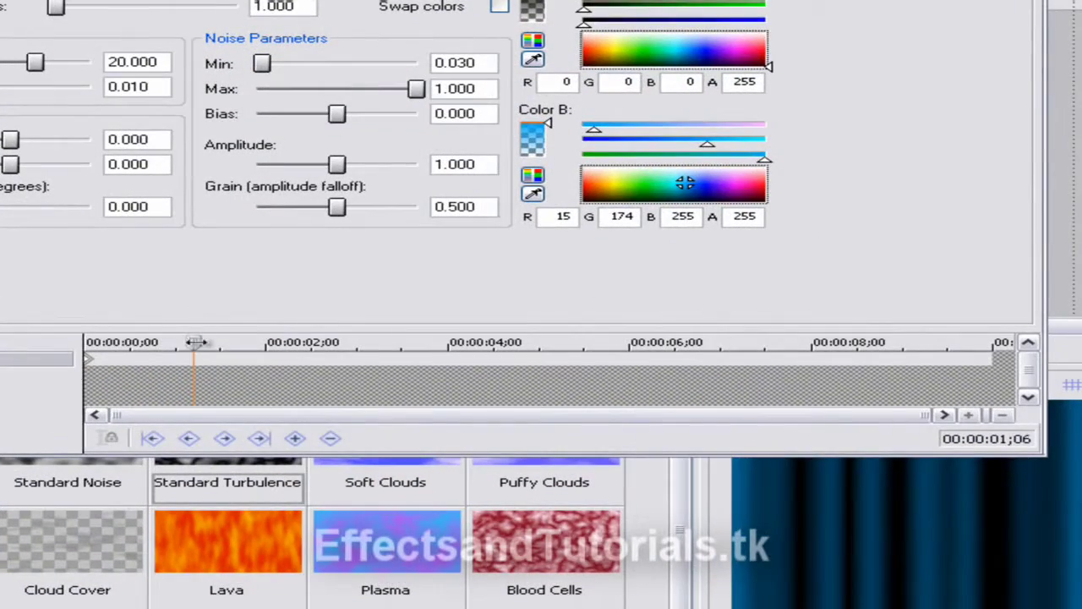
- At the clip's 10-second end, set Progress (in degrees) to 10.000
{"action": "left_click_drag", "start_coordinate": [196, 341], "coordinate": [82, 341]}
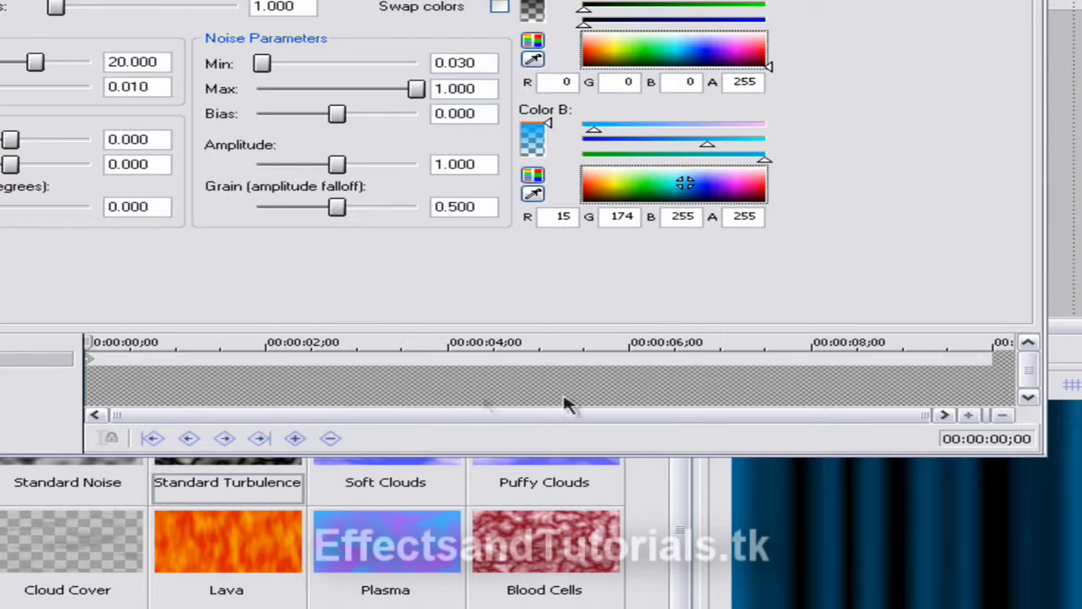
{"action": "left_click", "coordinate": [524, 343]}
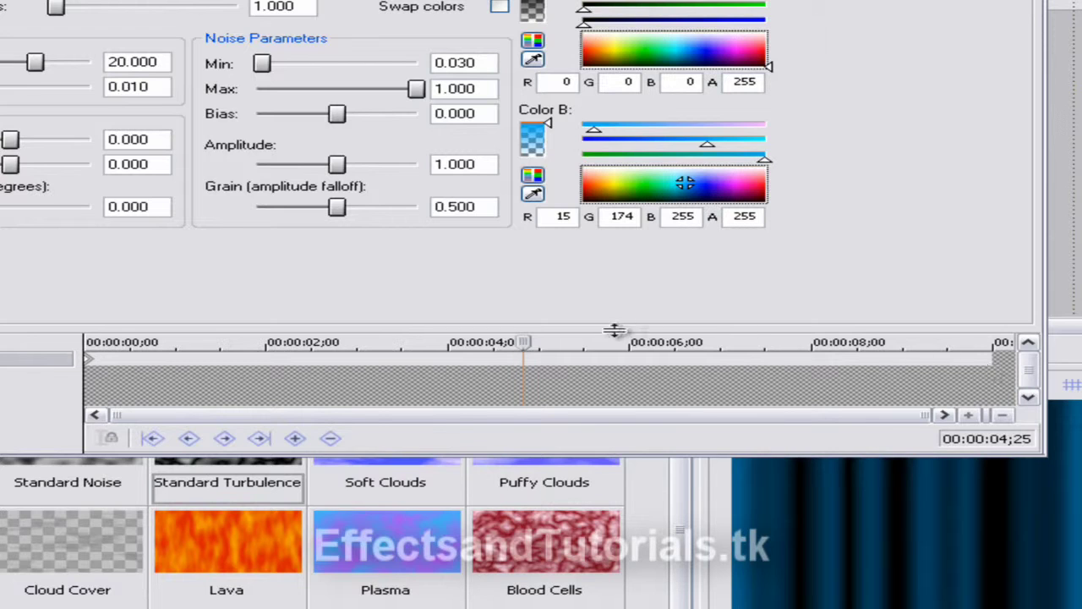
{"action": "left_click_drag", "start_coordinate": [524, 341], "coordinate": [998, 357]}
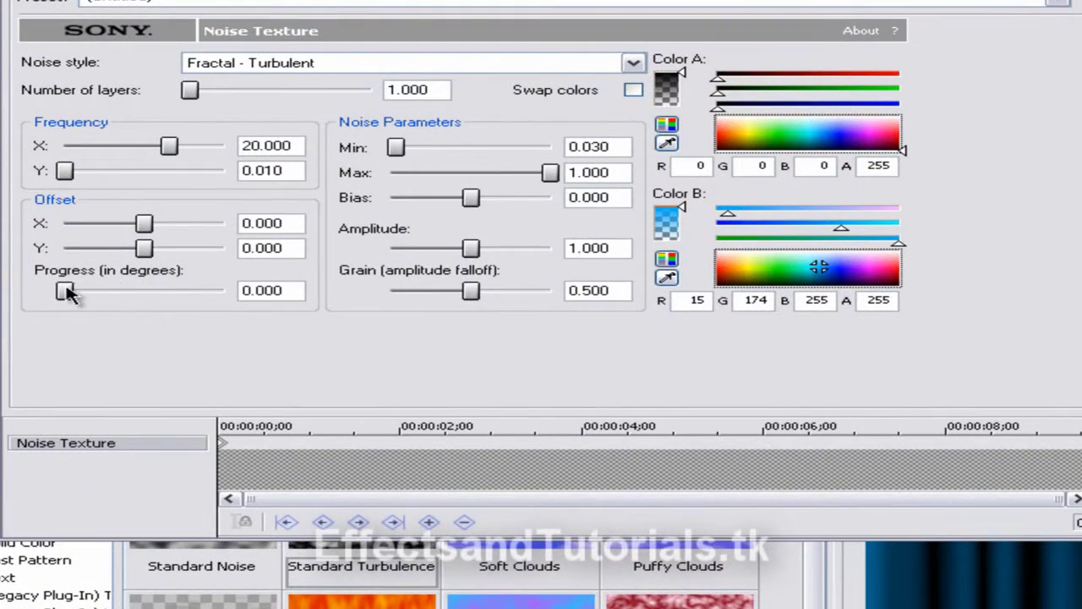
{"action": "left_click_drag", "start_coordinate": [66, 292], "coordinate": [223, 291]}
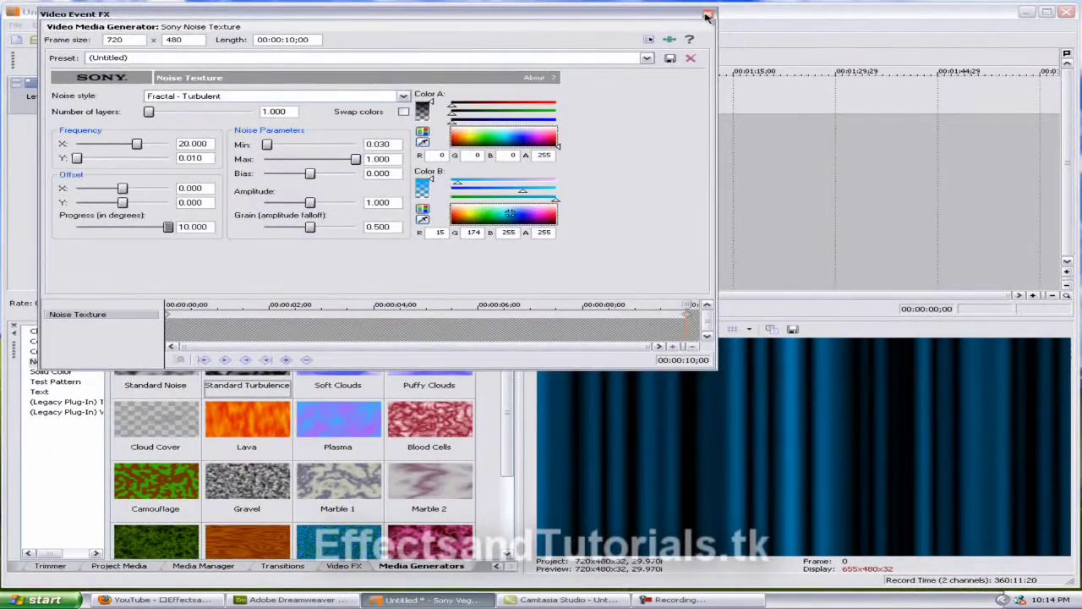
- Close Video Event FX, play the blue-streak clip, spot-check points, then return to start
{"action": "left_click", "coordinate": [708, 16]}
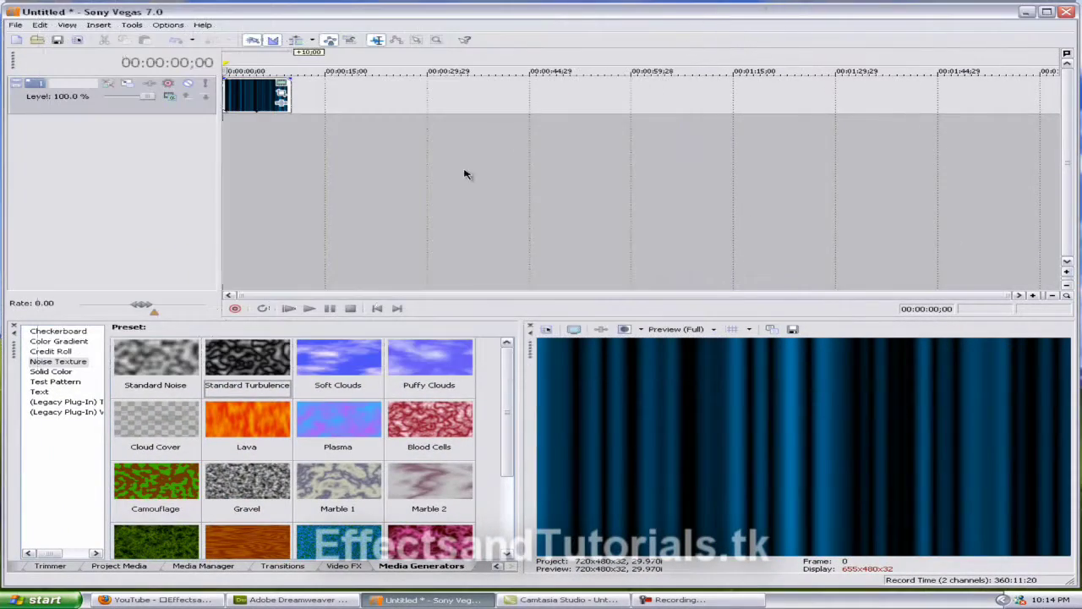
{"action": "left_click", "coordinate": [317, 309]}
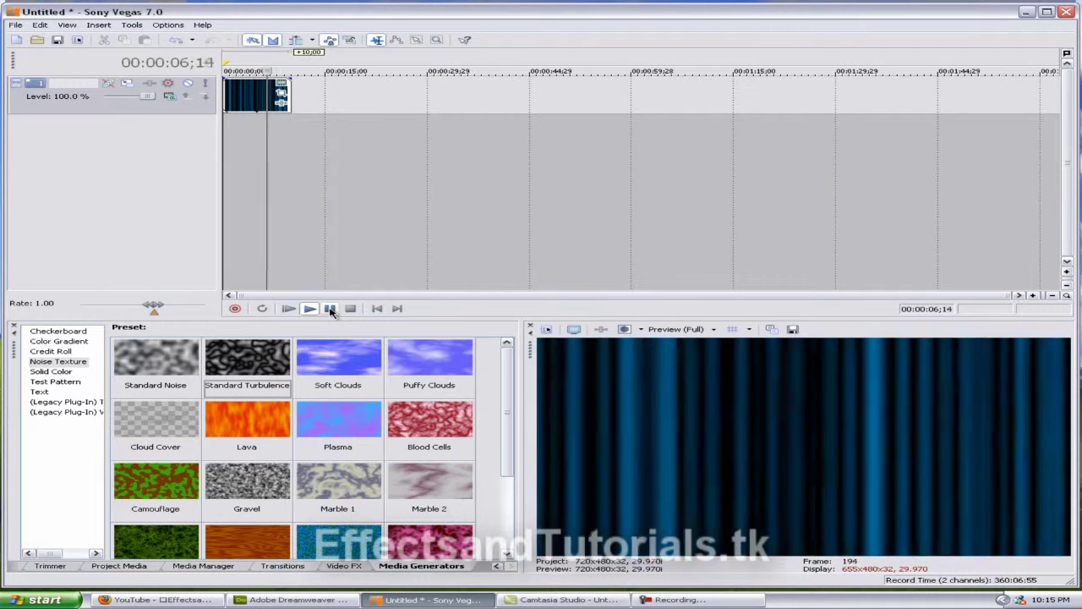
{"action": "left_click", "coordinate": [330, 309]}
{"action": "left_click", "coordinate": [377, 309]}
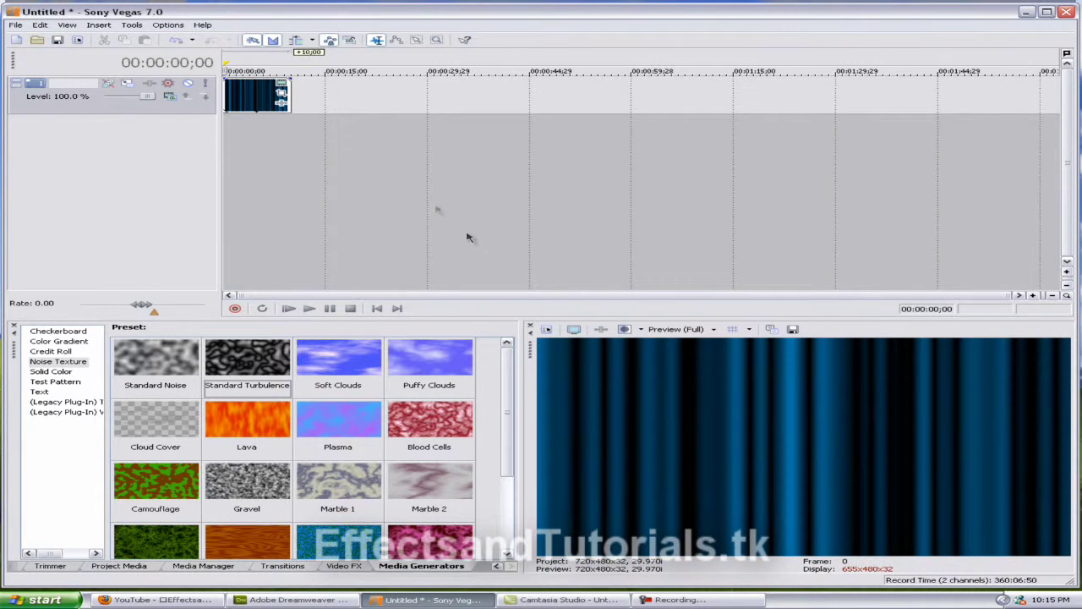
{"action": "left_click", "coordinate": [252, 100]}
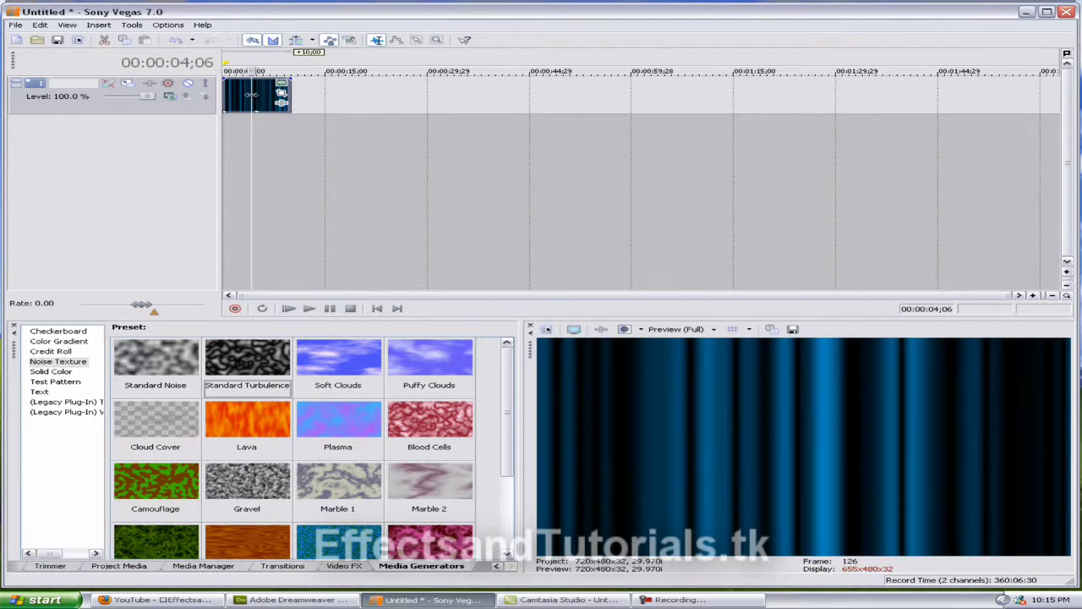
{"action": "left_click", "coordinate": [245, 94]}
{"action": "left_click", "coordinate": [253, 92]}
{"action": "left_click", "coordinate": [239, 93]}
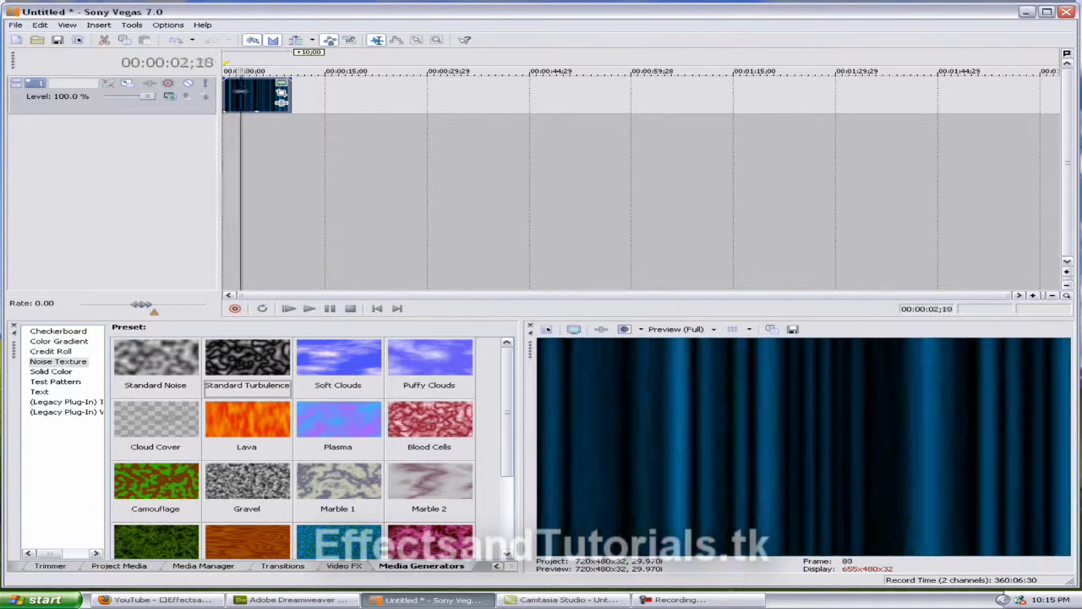
{"action": "left_click", "coordinate": [290, 84]}
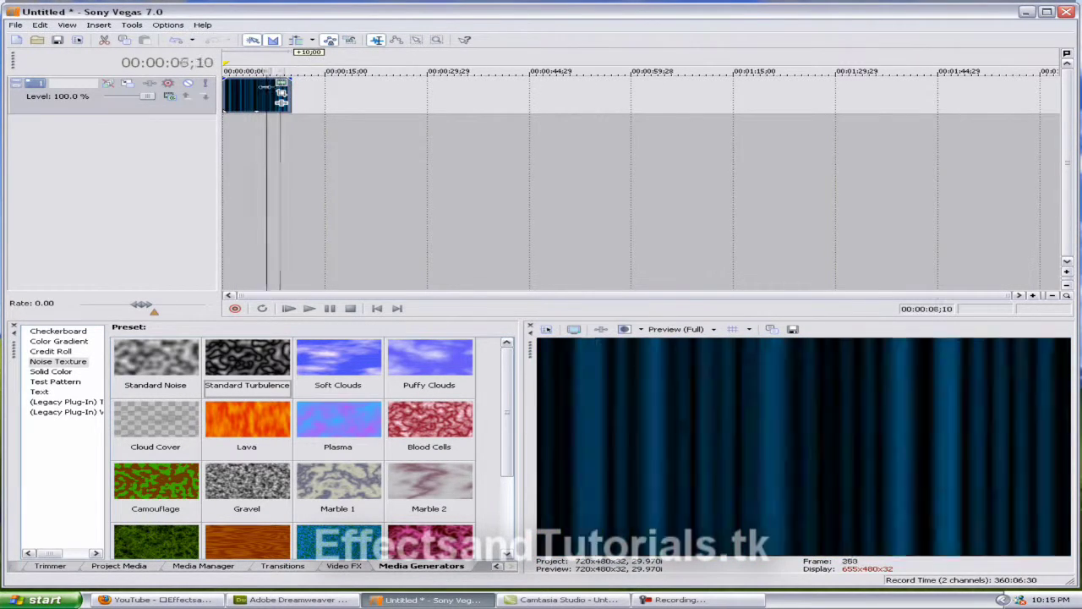
{"action": "key", "text": "ctrl+Home"}
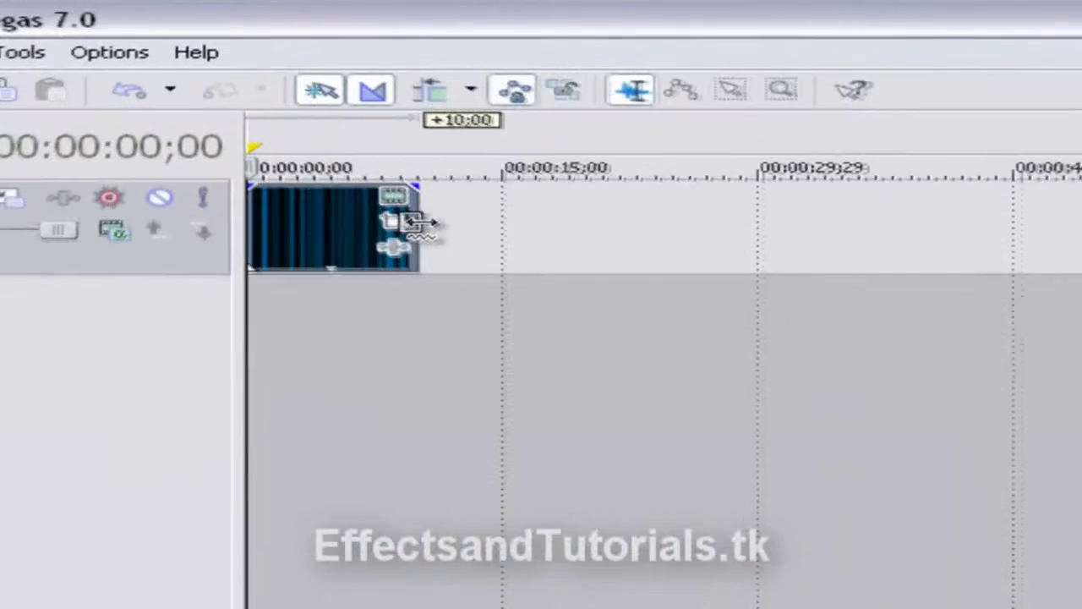
{"action": "left_click_drag", "start_coordinate": [415, 222], "coordinate": [479, 244]}
{"action": "key", "text": "ctrl+z"}
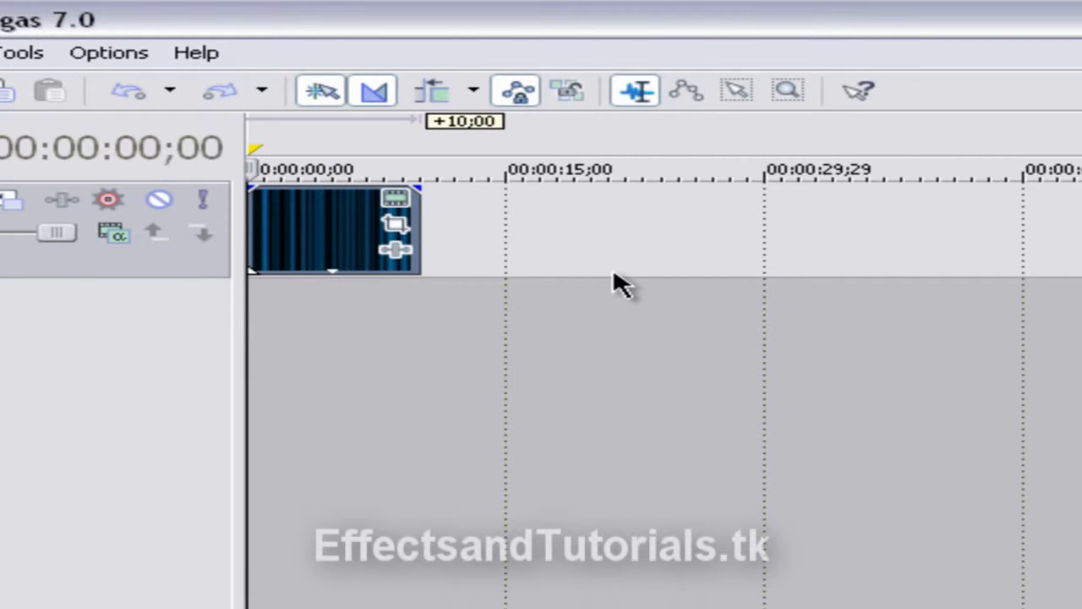
{"action": "left_click", "coordinate": [297, 237]}
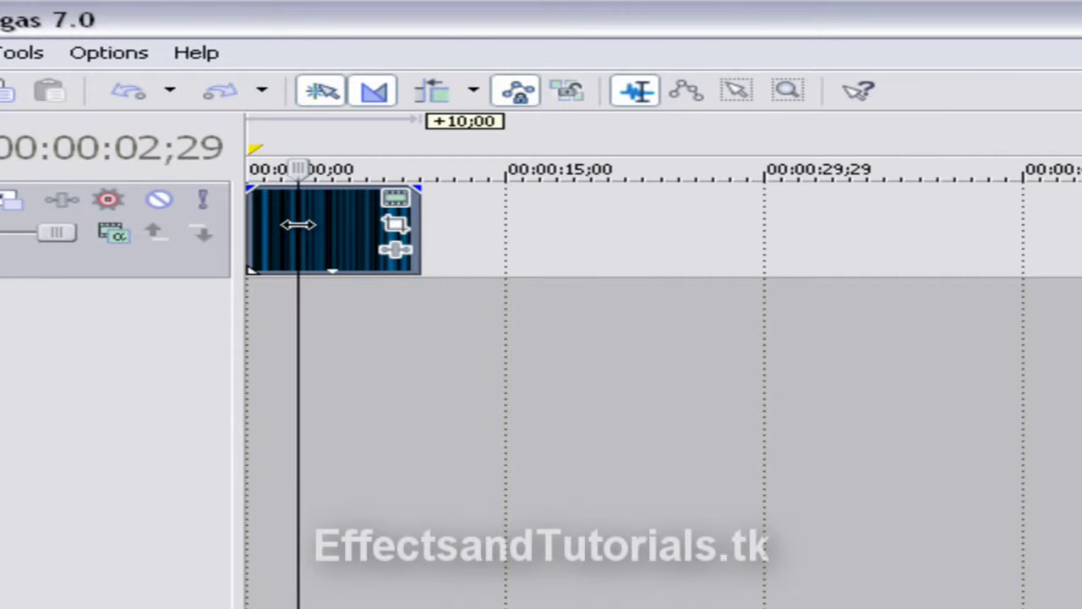
{"action": "left_click_drag", "start_coordinate": [296, 225], "coordinate": [249, 234]}
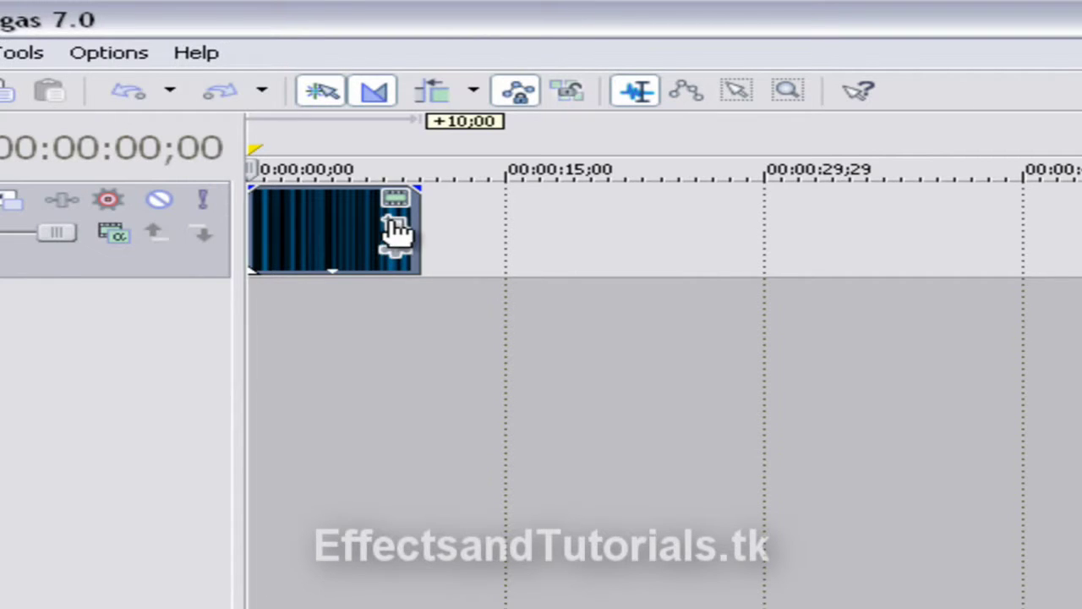
- Open Event Pan/Crop for the noise clip, select Mask, and pick the Pen (Anchor Creation) tool
{"action": "left_click", "coordinate": [396, 226]}
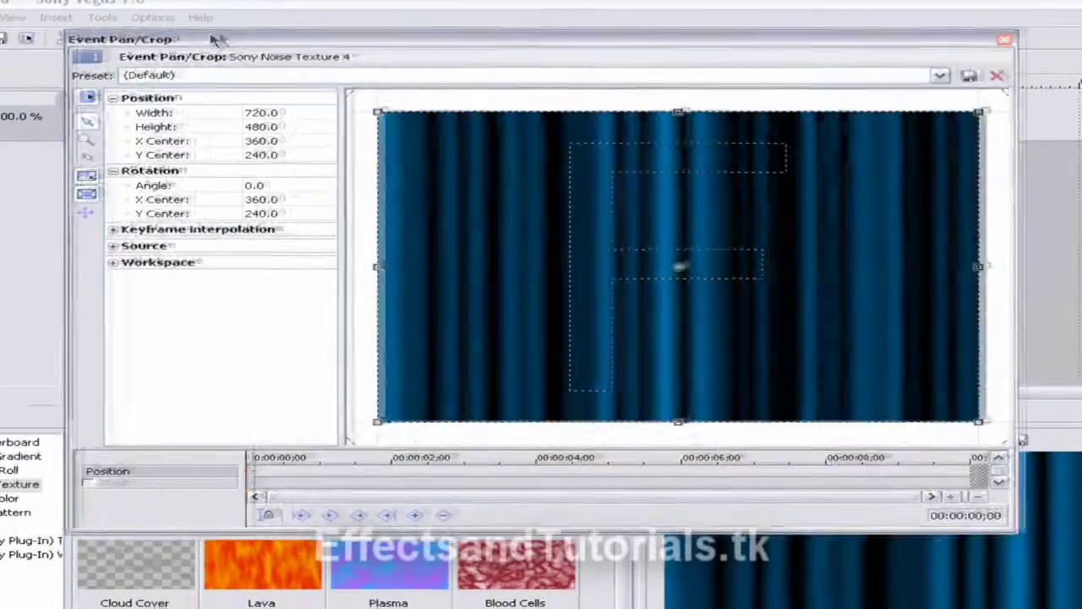
{"action": "mouse_move", "coordinate": [212, 41]}
{"action": "left_mouse_down"}
{"action": "mouse_move", "coordinate": [98, 7]}
{"action": "mouse_move", "coordinate": [198, 24]}
{"action": "mouse_move", "coordinate": [207, 51]}
{"action": "left_mouse_up"}
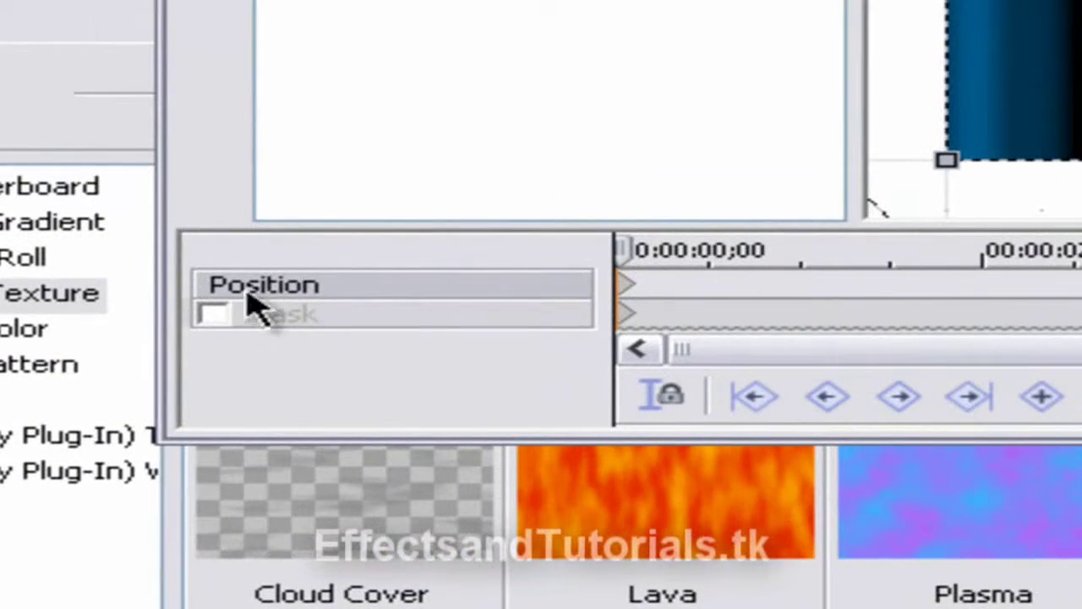
{"action": "left_click", "coordinate": [266, 321]}
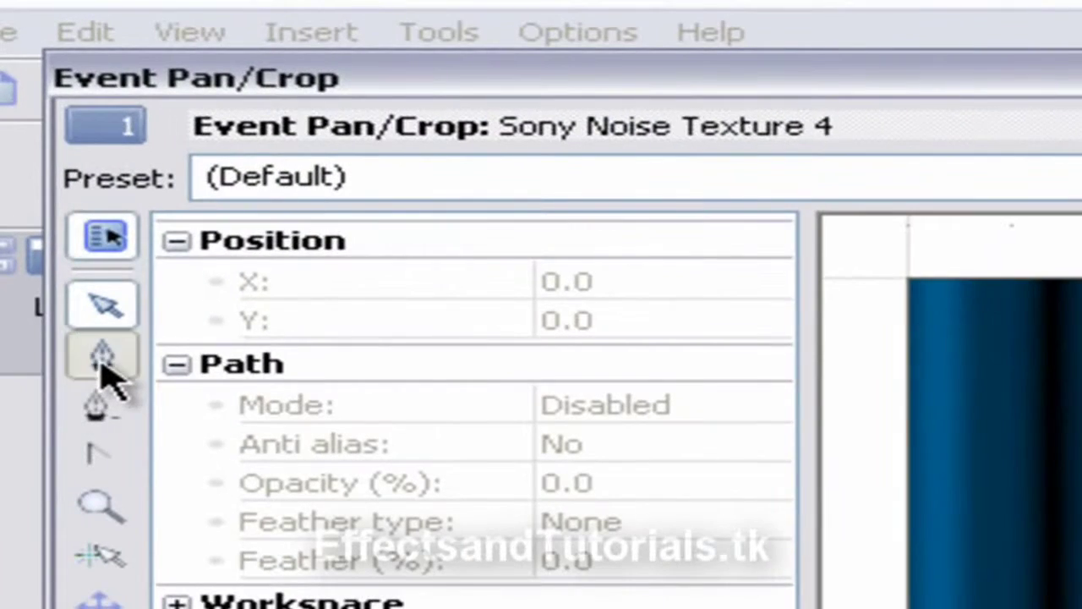
{"action": "left_click", "coordinate": [102, 357]}
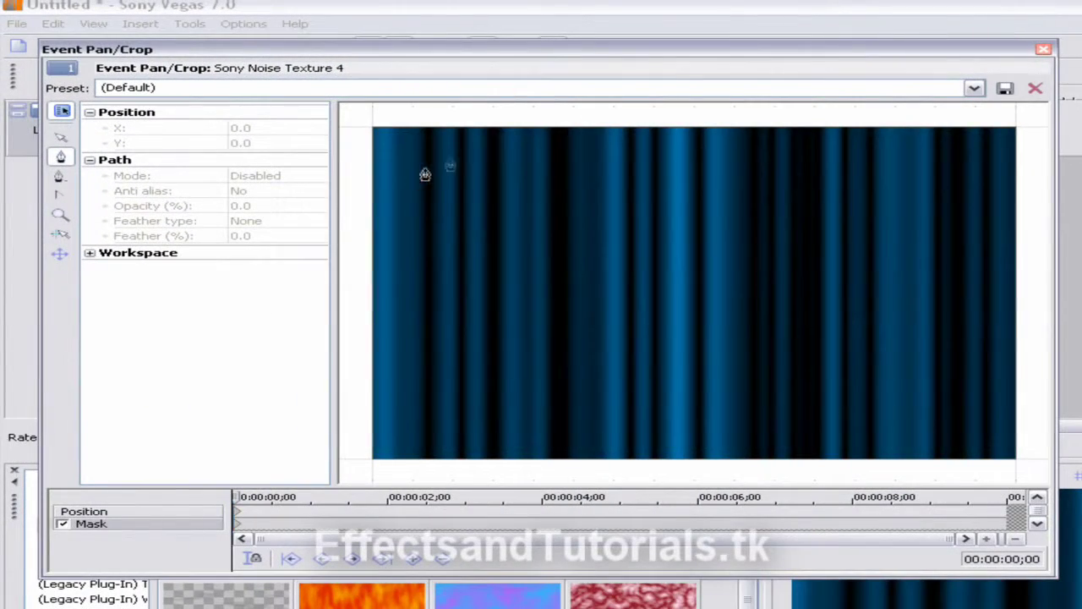
- Zoom out the Pan/Crop preview and place the first mask point at X 27.3, Y 57.3
{"action": "left_click_drag", "start_coordinate": [607, 52], "coordinate": [607, 35]}
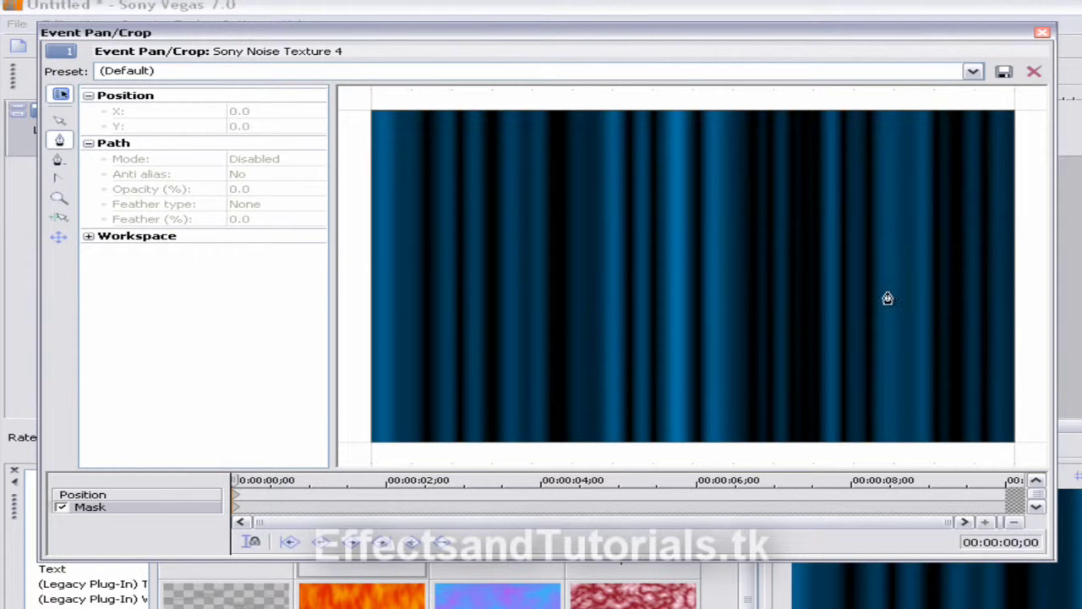
{"action": "scroll", "coordinate": [678, 262], "scroll_direction": "down", "scroll_amount": 2}
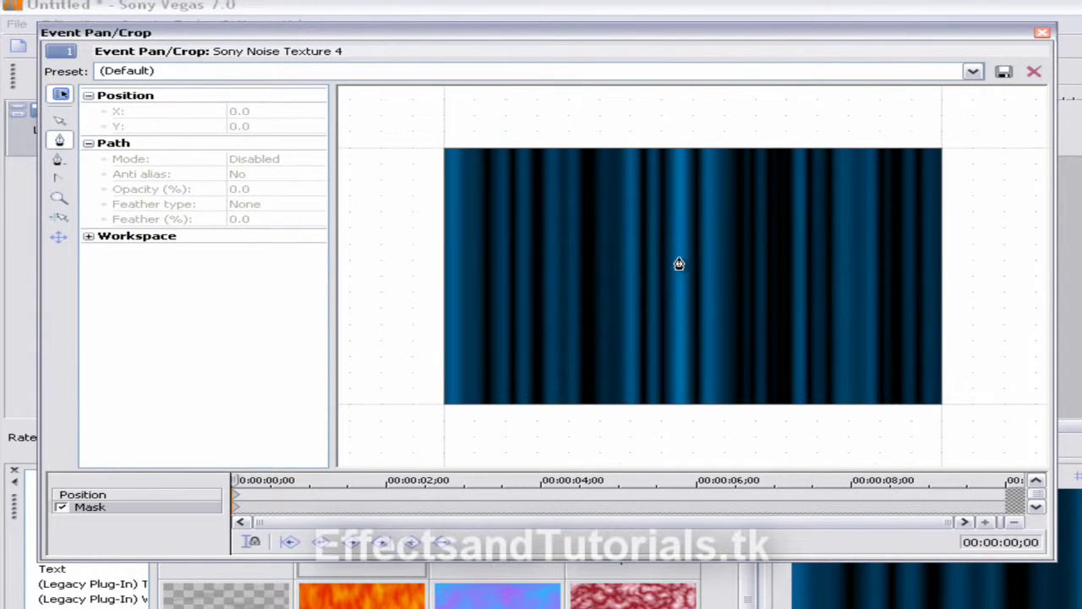
{"action": "scroll", "coordinate": [679, 263], "scroll_direction": "down", "scroll_amount": 1}
{"action": "scroll", "coordinate": [679, 263], "scroll_direction": "up", "scroll_amount": 2}
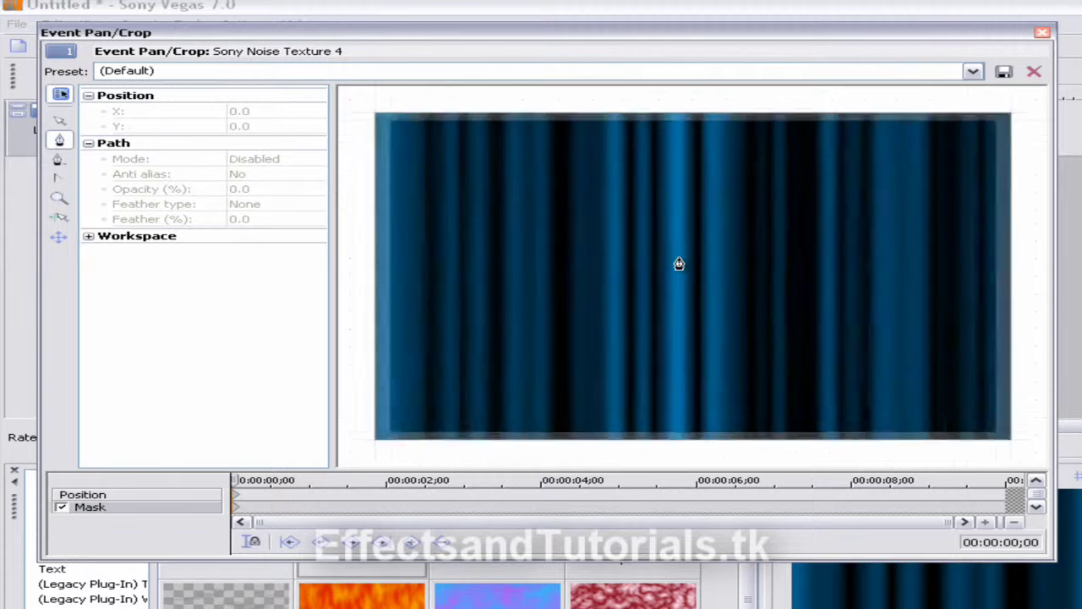
{"action": "scroll", "coordinate": [679, 262], "scroll_direction": "down", "scroll_amount": 2}
{"action": "scroll", "coordinate": [679, 263], "scroll_direction": "up", "scroll_amount": 2}
{"action": "scroll", "coordinate": [679, 263], "scroll_direction": "down", "scroll_amount": 2}
{"action": "scroll", "coordinate": [679, 262], "scroll_direction": "up", "scroll_amount": 1}
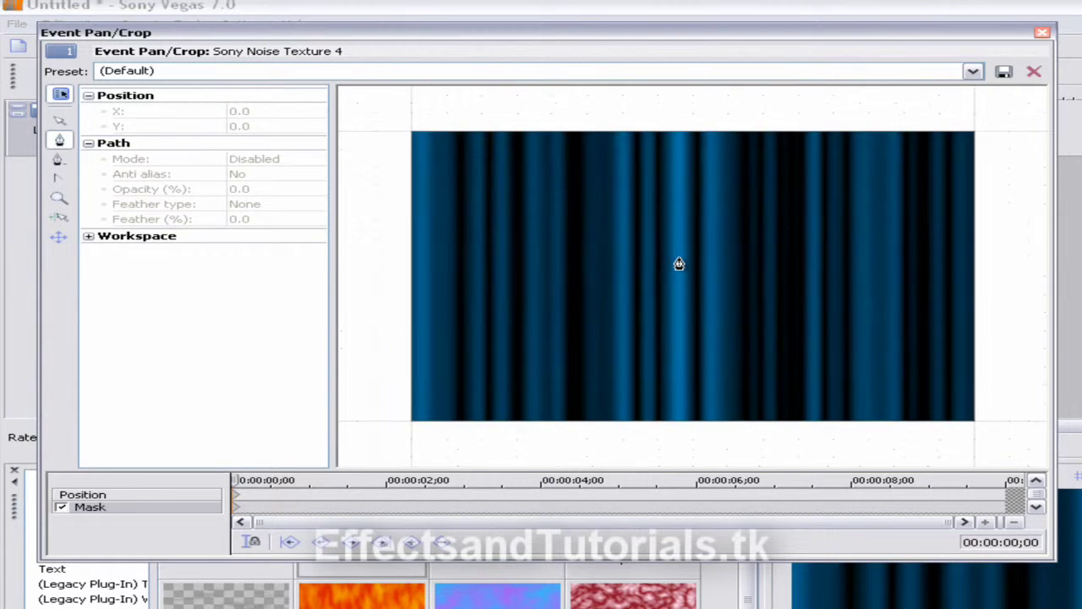
{"action": "left_click", "coordinate": [420, 177]}
- Place mask points along the top edge and round the top-right corner
{"action": "left_click", "coordinate": [433, 165]}
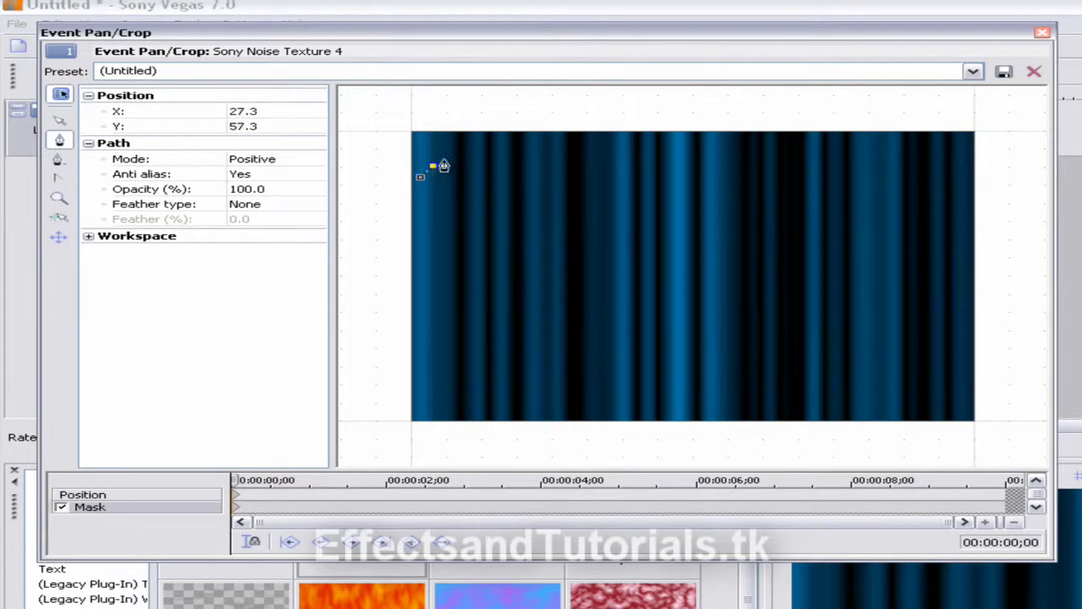
{"action": "left_click", "coordinate": [487, 135]}
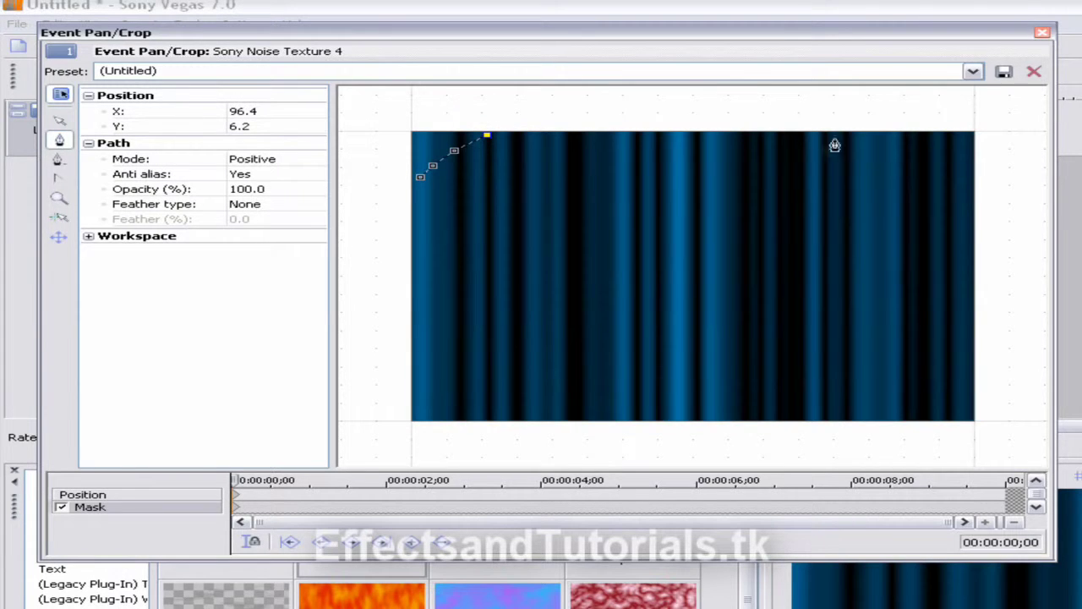
{"action": "left_click", "coordinate": [883, 132]}
{"action": "left_click", "coordinate": [909, 150]}
{"action": "left_click", "coordinate": [929, 166]}
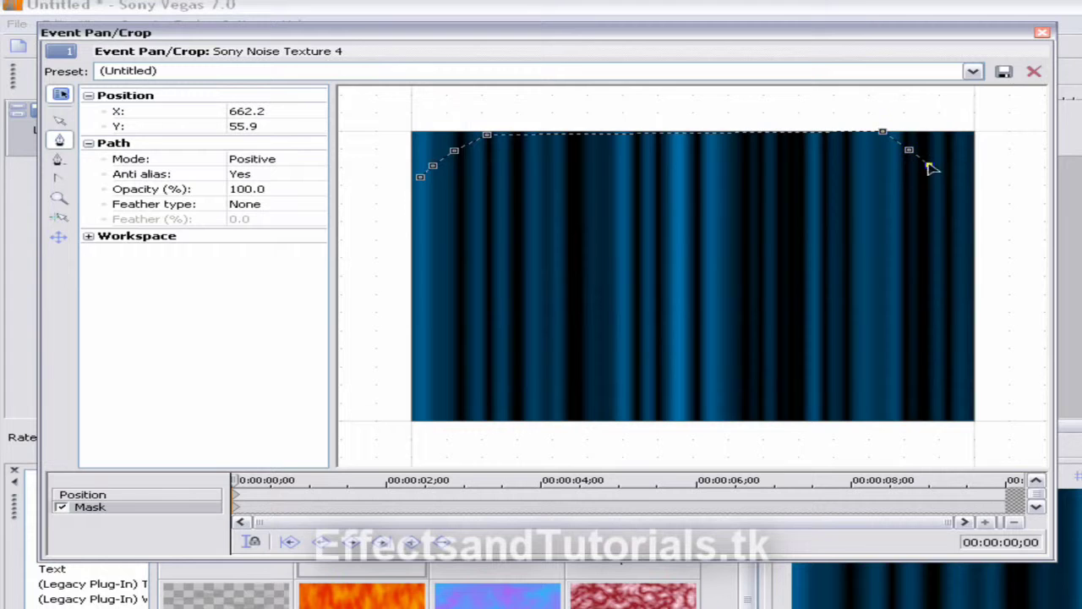
- Carry the mask down the right edge and round the lower-right corner
{"action": "left_click", "coordinate": [959, 209]}
{"action": "left_click", "coordinate": [968, 243]}
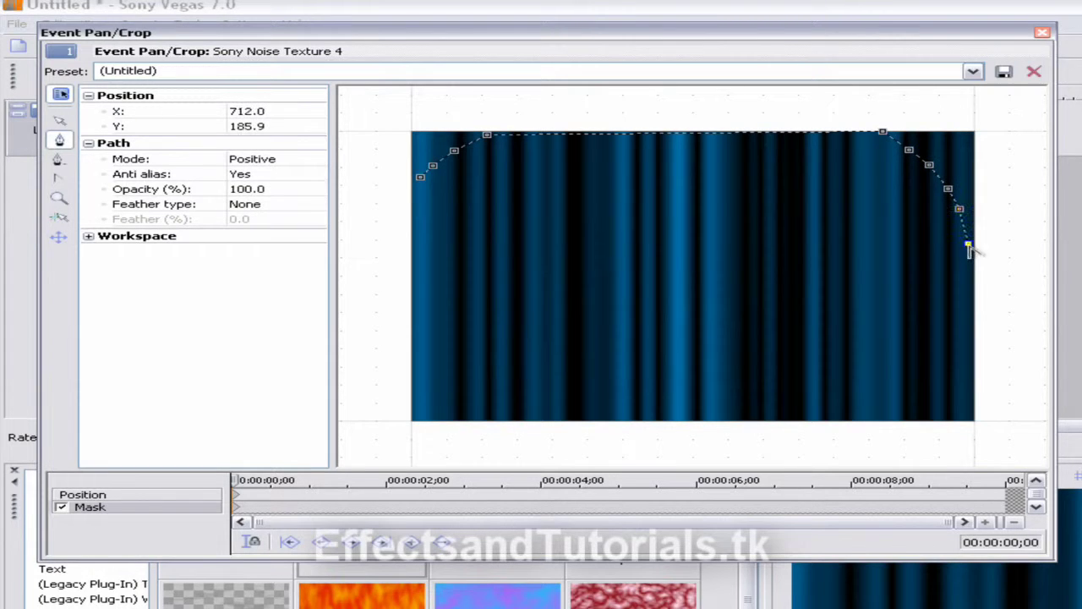
{"action": "left_click", "coordinate": [974, 275]}
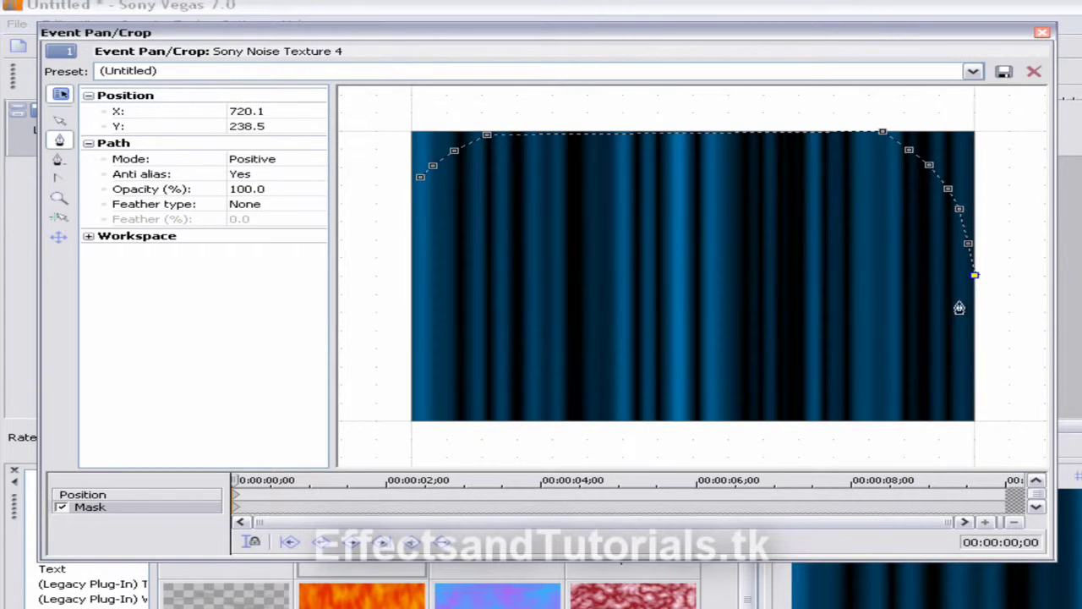
{"action": "left_click", "coordinate": [970, 372]}
{"action": "left_click", "coordinate": [952, 385]}
{"action": "left_click", "coordinate": [927, 394]}
- Run the mask along the bottom edge and curve the lower-left corner
{"action": "left_click", "coordinate": [884, 406]}
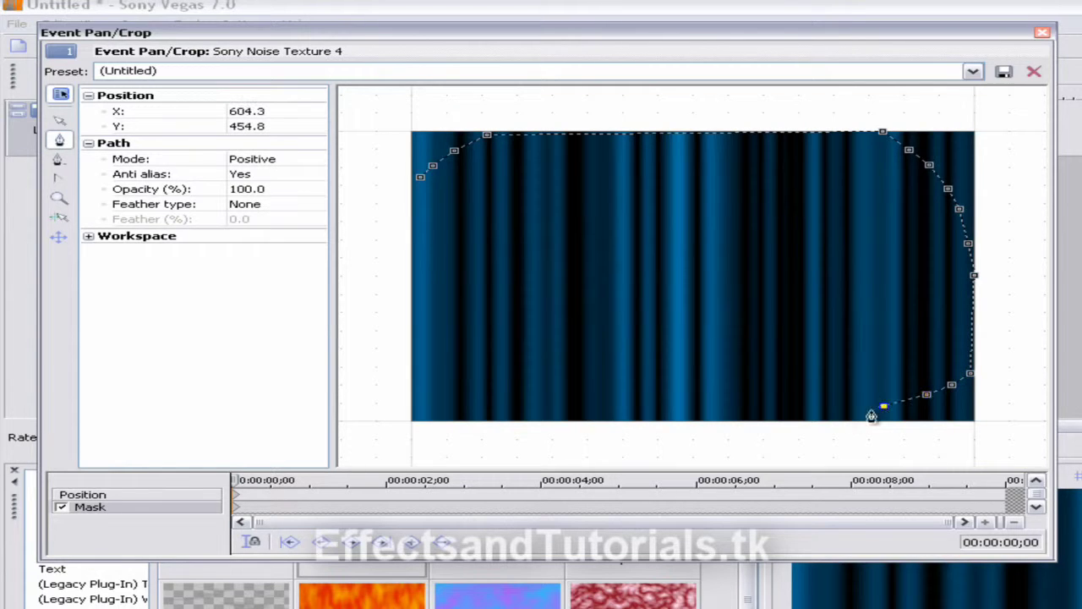
{"action": "left_click", "coordinate": [833, 419]}
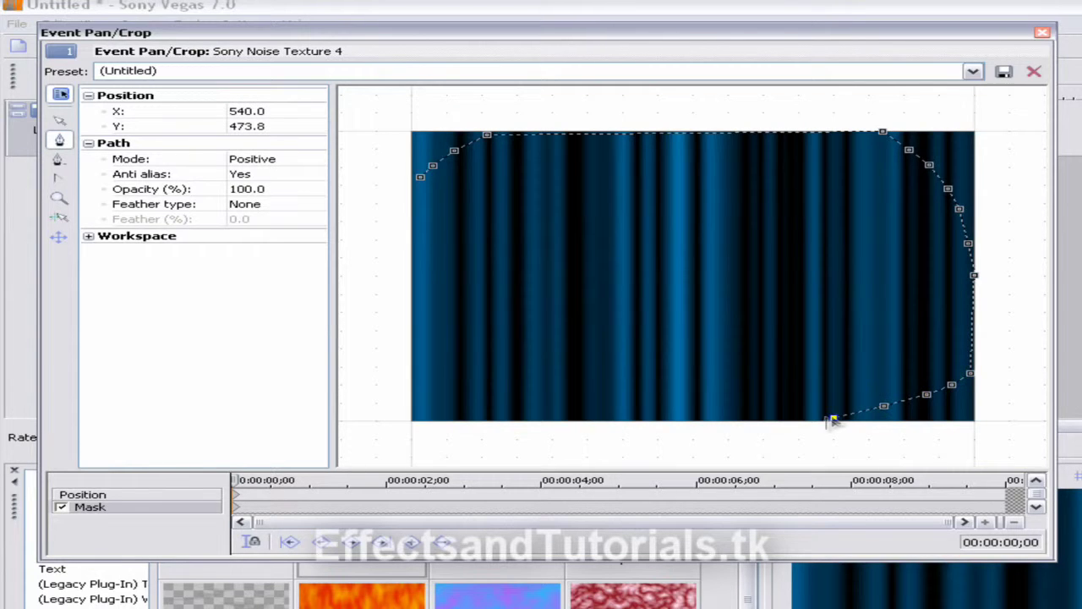
{"action": "left_click", "coordinate": [514, 419]}
{"action": "left_click", "coordinate": [483, 397]}
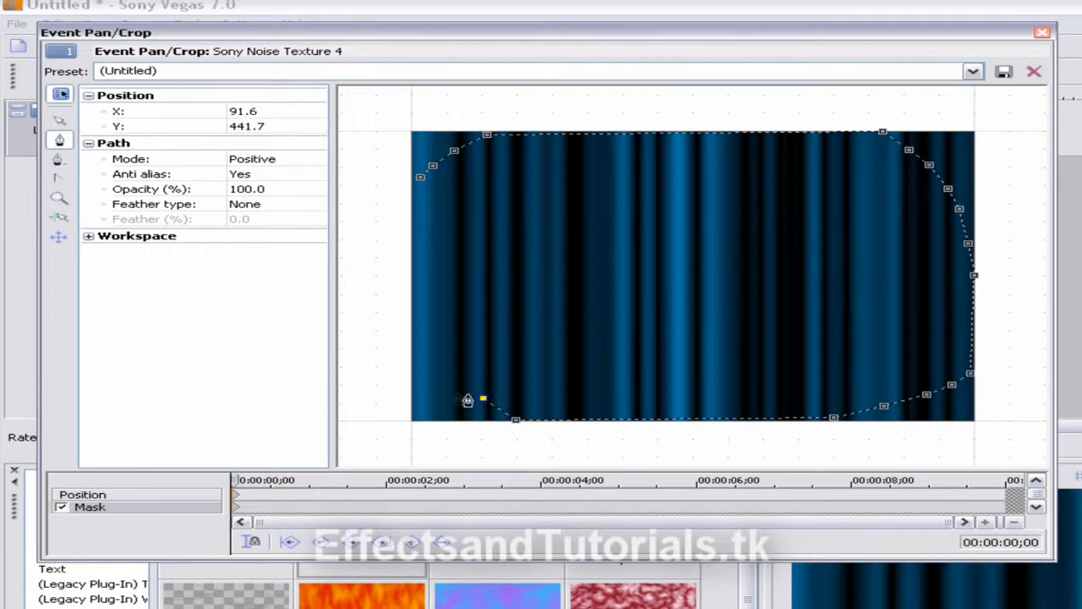
{"action": "left_click", "coordinate": [449, 390]}
- Undo a stray point, redo the lower-left curve, and close the path at the start point
{"action": "left_click", "coordinate": [435, 373]}
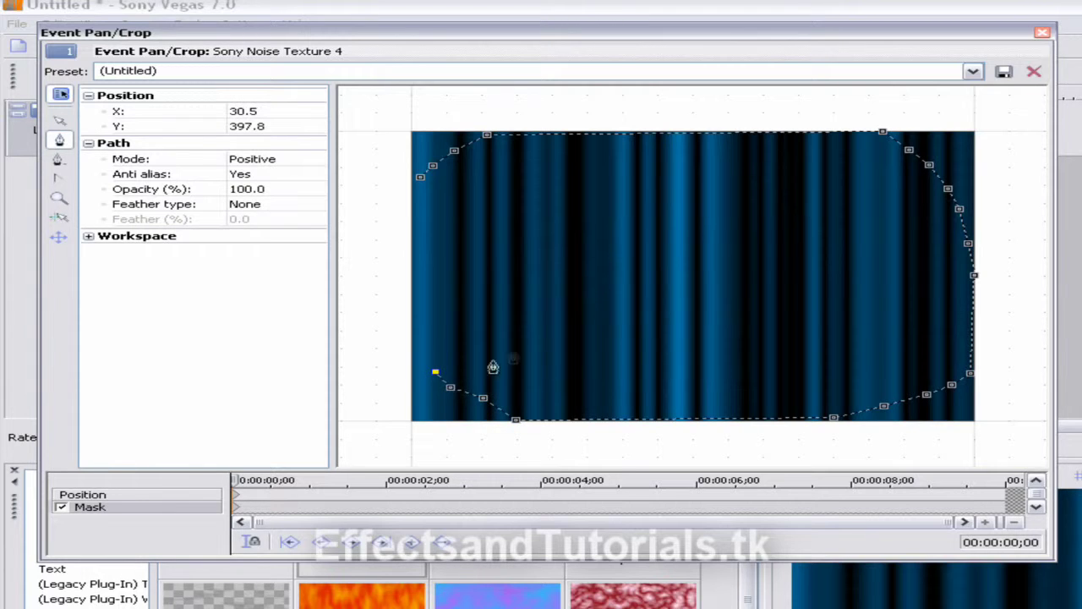
{"action": "key", "text": "ctrl+z"}
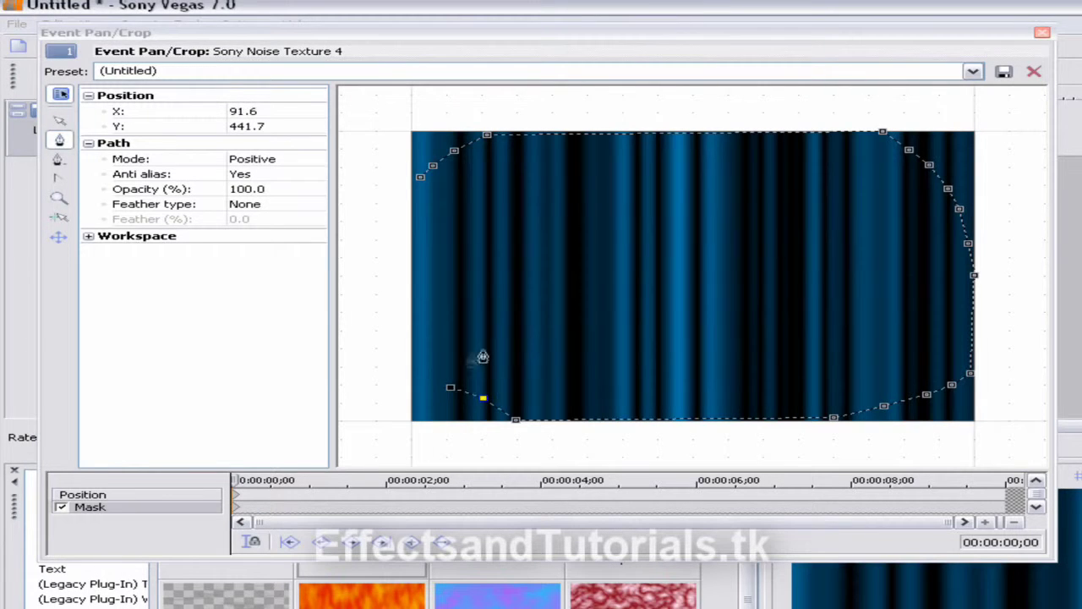
{"action": "left_click", "coordinate": [454, 389]}
{"action": "left_click", "coordinate": [433, 370]}
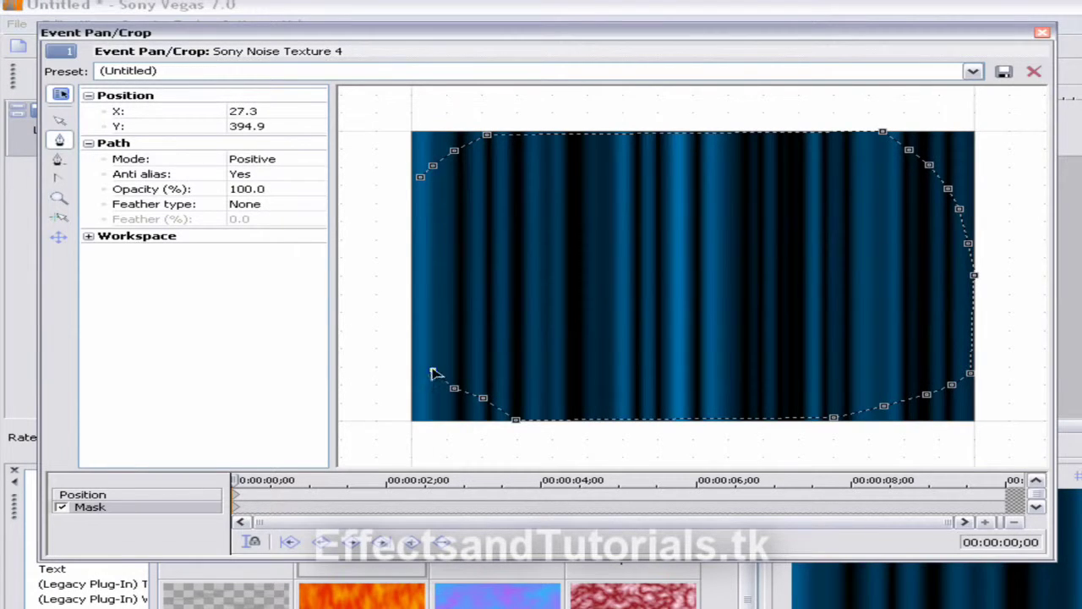
{"action": "left_click", "coordinate": [417, 356]}
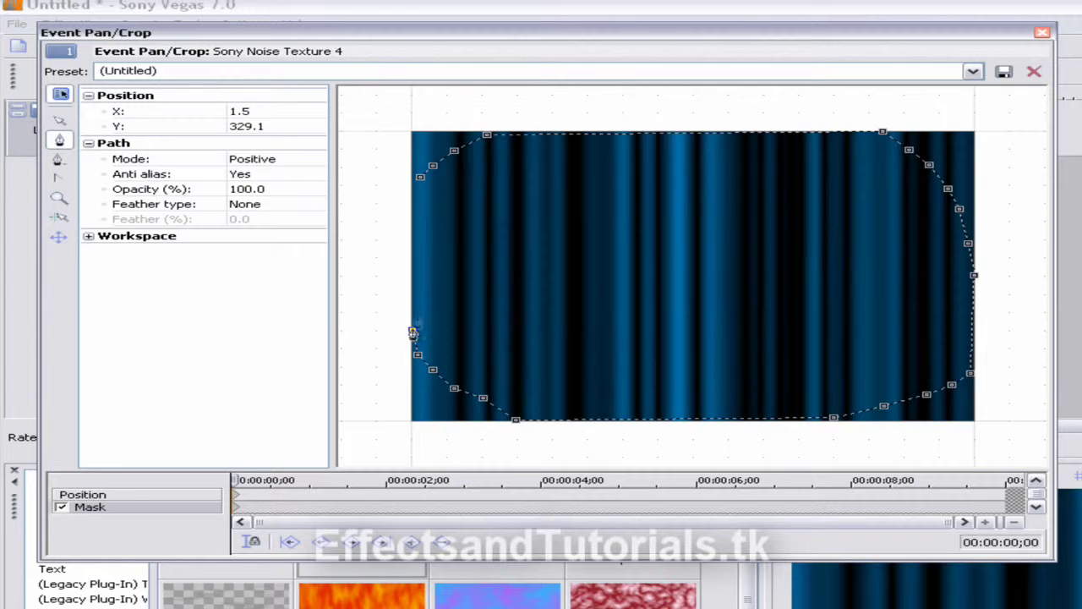
{"action": "left_click", "coordinate": [410, 211]}
{"action": "left_click", "coordinate": [419, 179]}
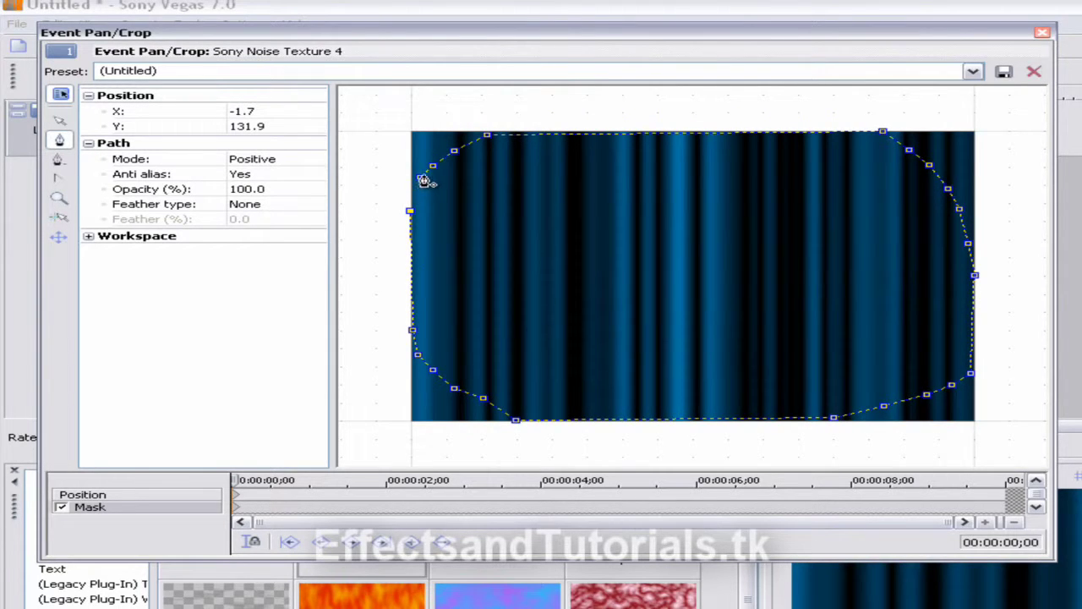
- Select the closed mask, deselect its points, and shift the mask window slightly left
{"action": "left_click", "coordinate": [422, 183]}
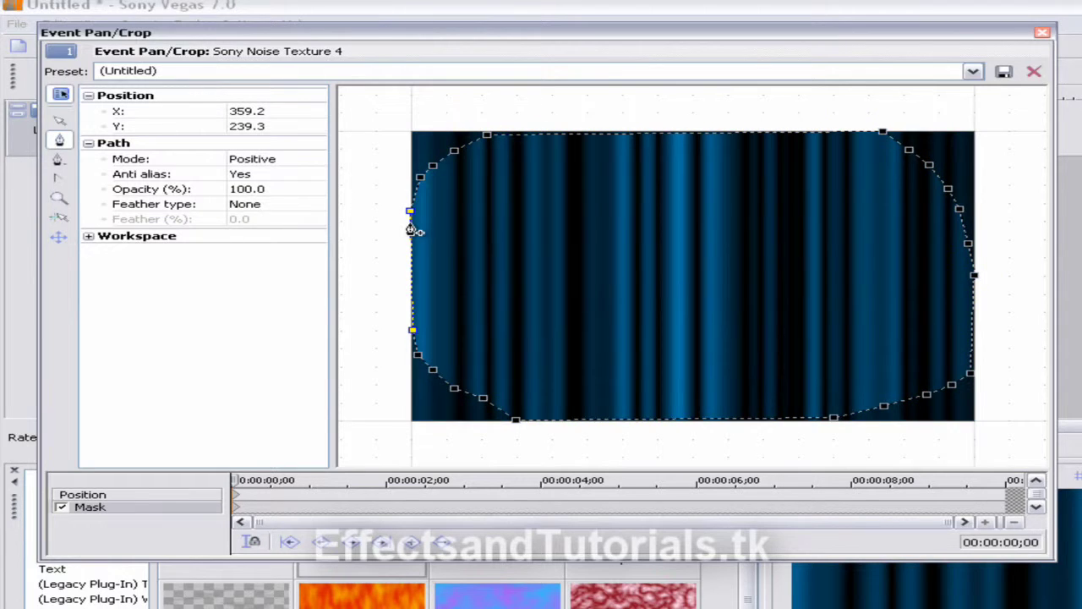
{"action": "left_click", "coordinate": [612, 184]}
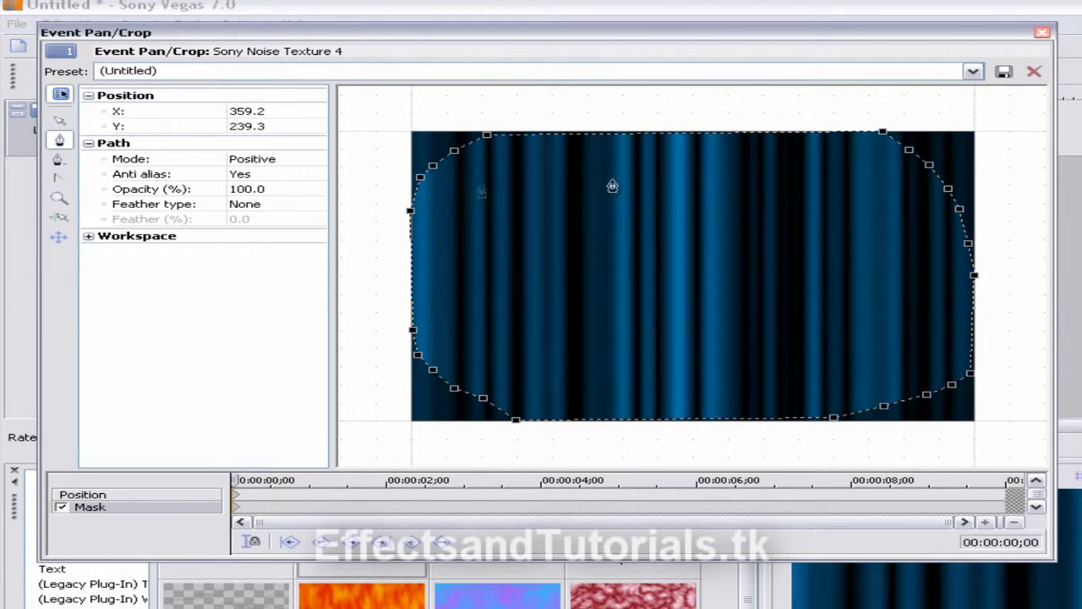
{"action": "left_click", "coordinate": [780, 29]}
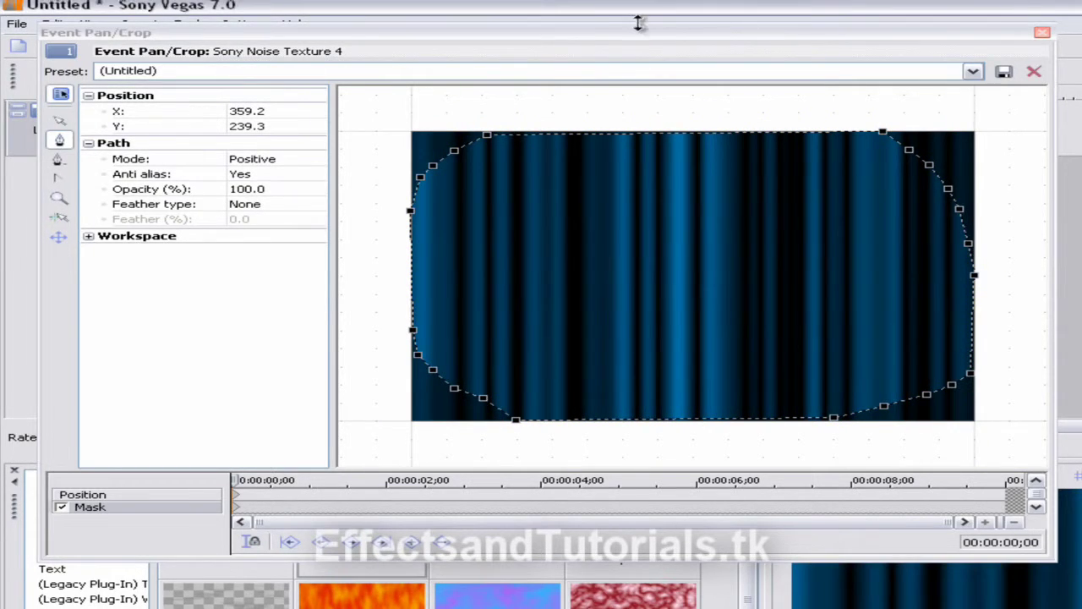
{"action": "left_click_drag", "start_coordinate": [639, 23], "coordinate": [568, 27]}
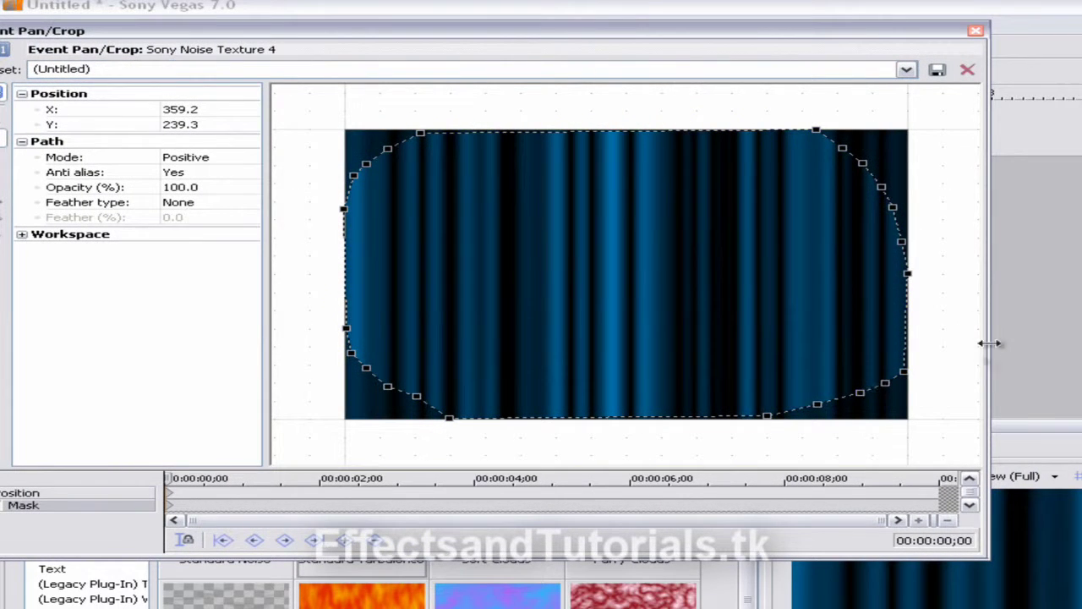
- Deselect the mask and move the mask window off the preview
{"action": "left_click", "coordinate": [884, 382]}
{"action": "left_click", "coordinate": [966, 295]}
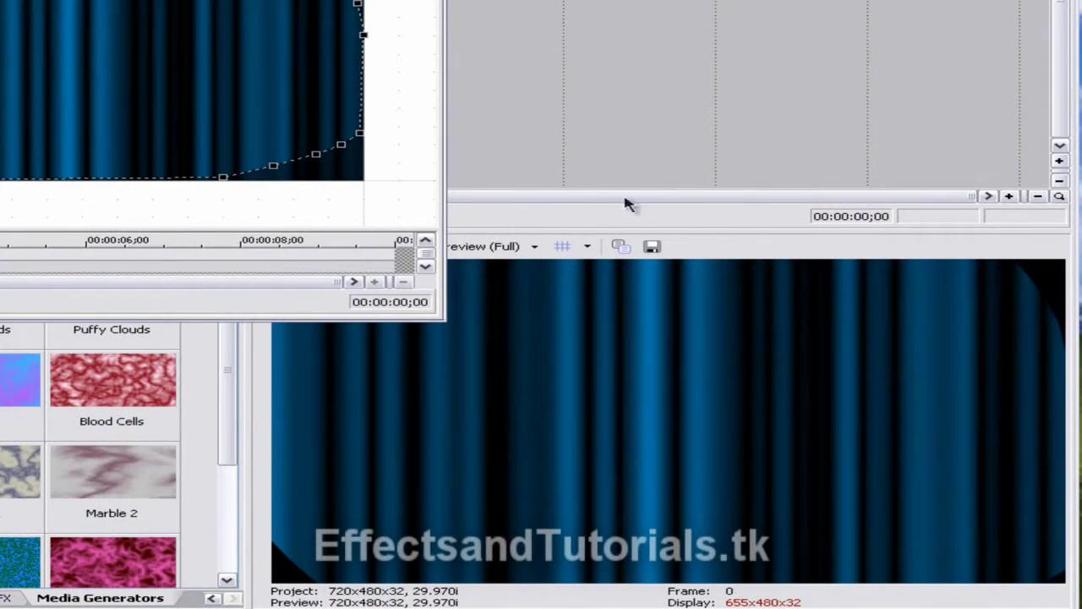
{"action": "left_click_drag", "start_coordinate": [355, 4], "coordinate": [152, 5]}
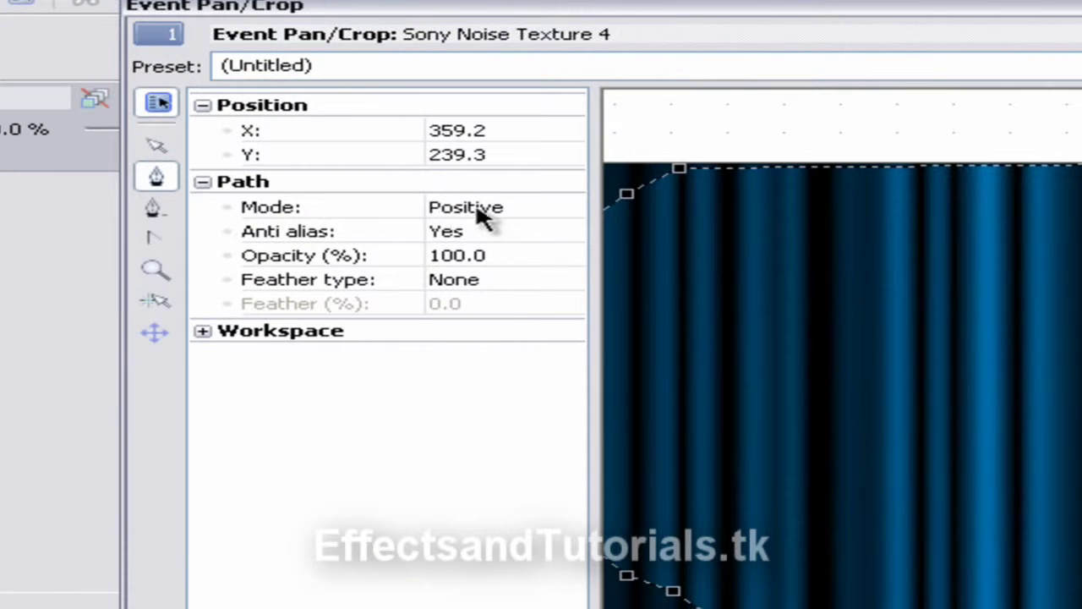
- Set the mask Feather type to In and raise Feather to 13.7%
{"action": "left_click", "coordinate": [479, 285]}
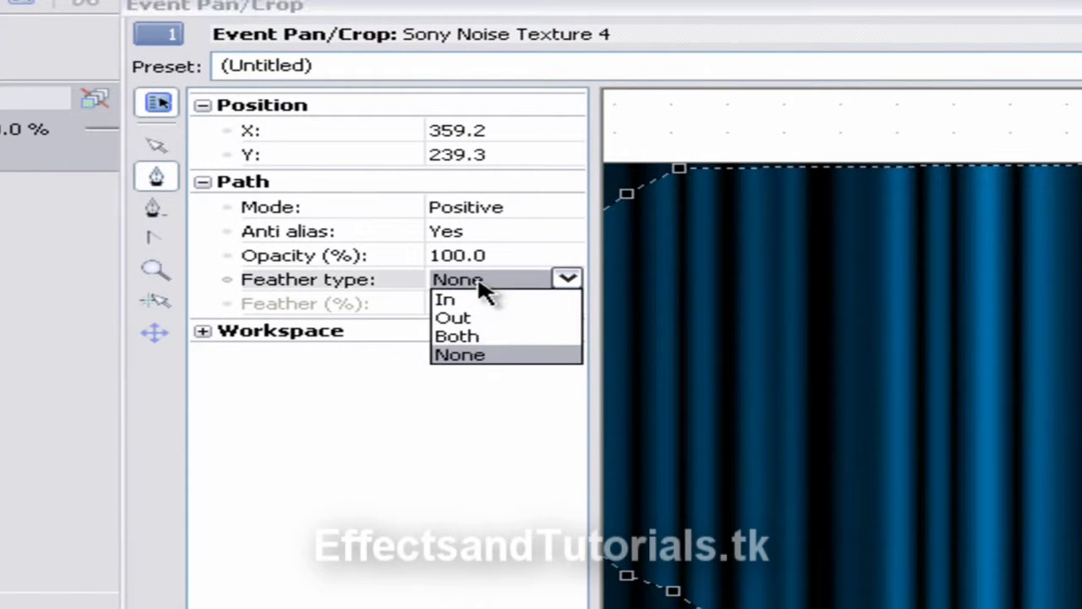
{"action": "left_click", "coordinate": [447, 301]}
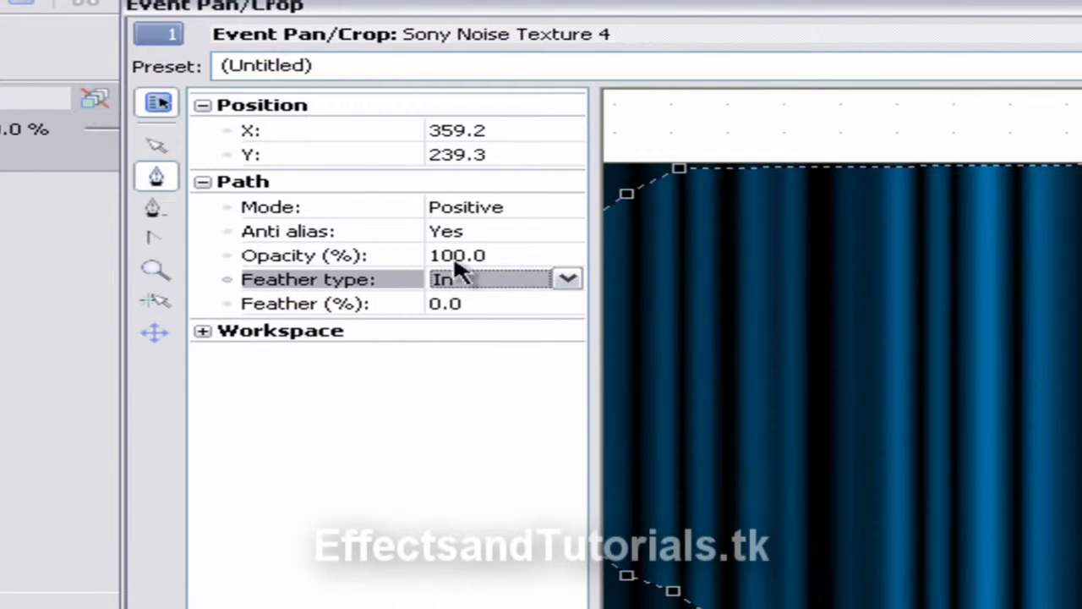
{"action": "left_click", "coordinate": [479, 302]}
{"action": "left_click", "coordinate": [566, 303]}
{"action": "left_click_drag", "start_coordinate": [430, 332], "coordinate": [496, 330]}
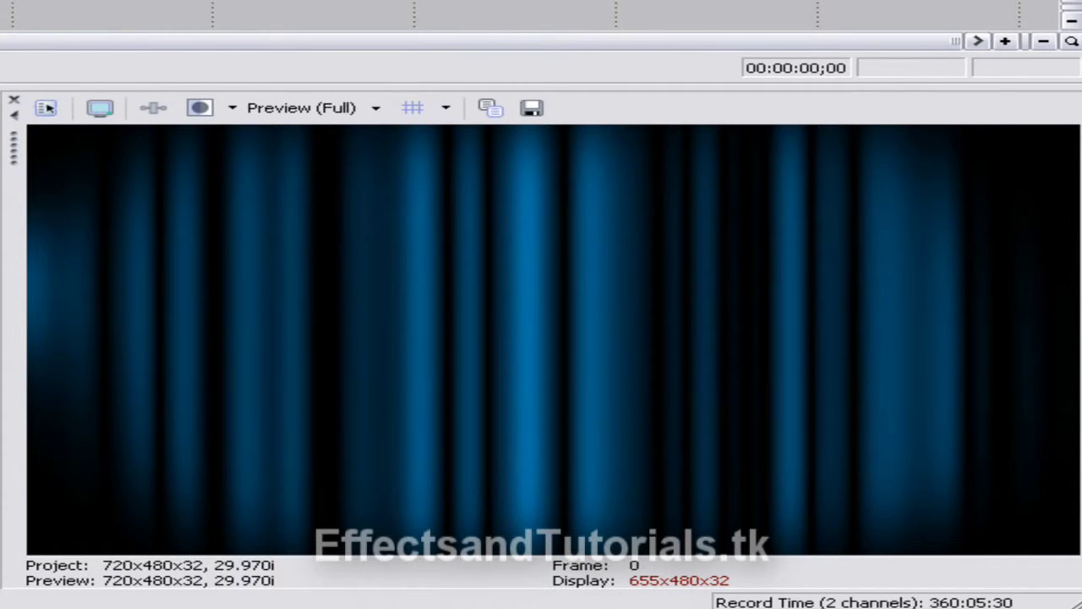
- Play back the project to check the softened, rounded blue-streak background
{"action": "key", "text": "space"}
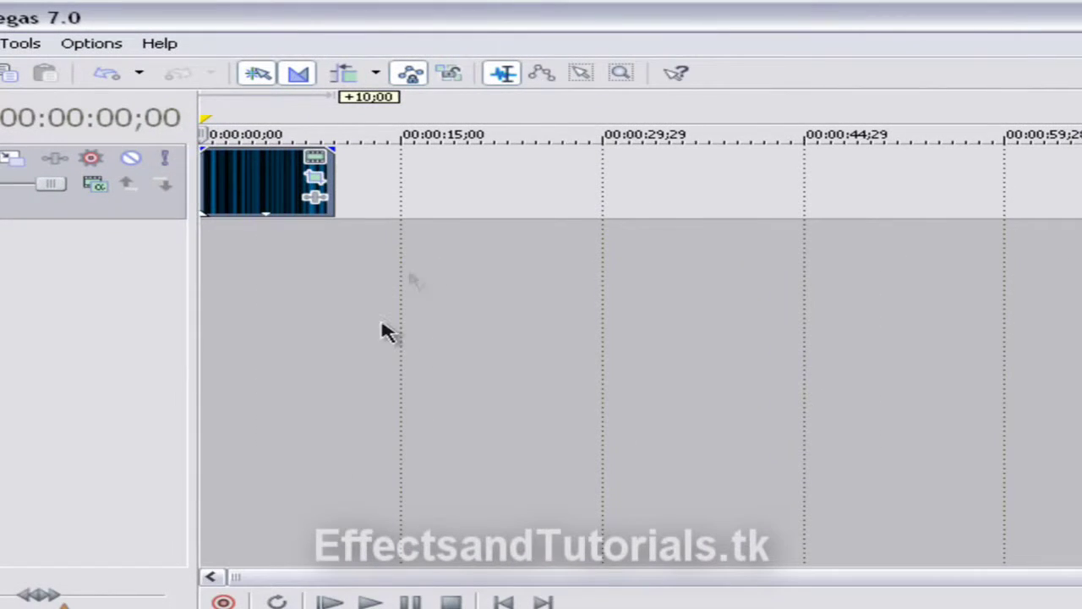
- Insert a new video track and drop the Soft Shadow text preset onto it
{"action": "right_click", "coordinate": [503, 194]}
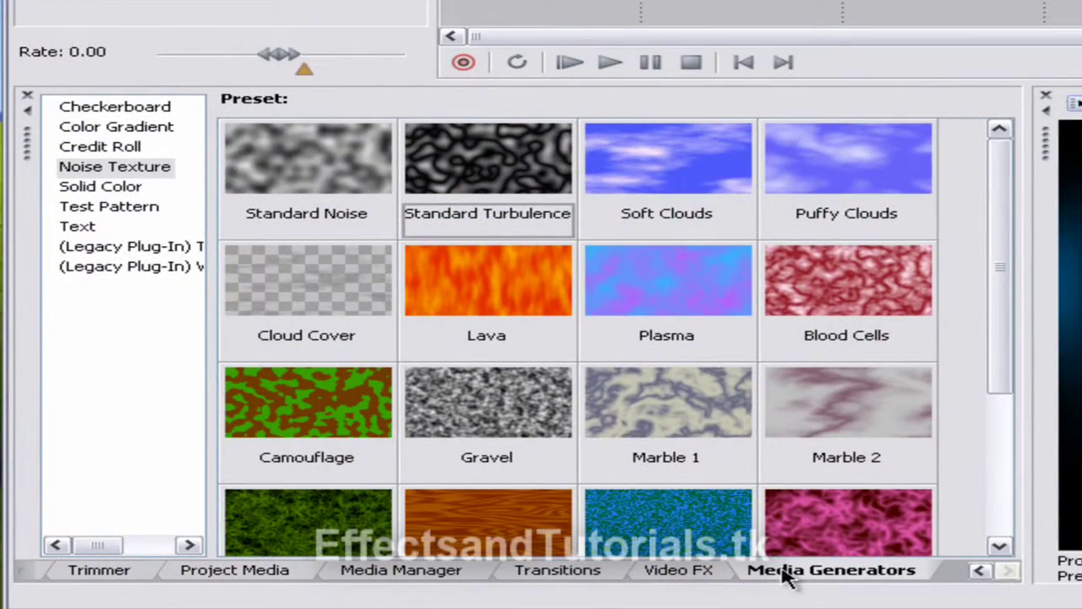
{"action": "left_click", "coordinate": [78, 226]}
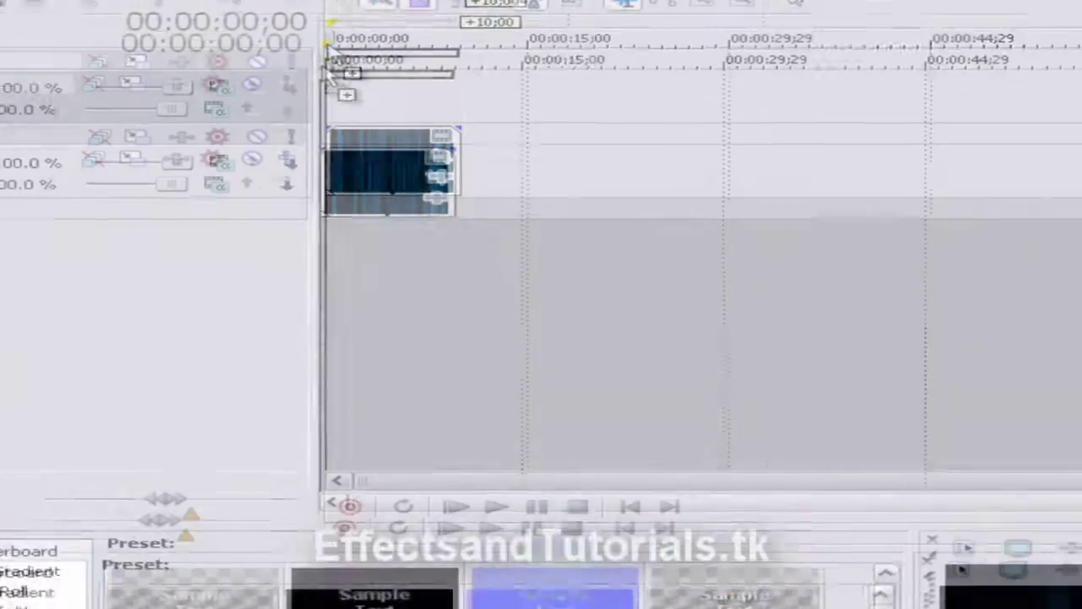
{"action": "left_click_drag", "start_coordinate": [332, 66], "coordinate": [330, 153]}
{"action": "left_click_drag", "start_coordinate": [511, 23], "coordinate": [1061, 25]}
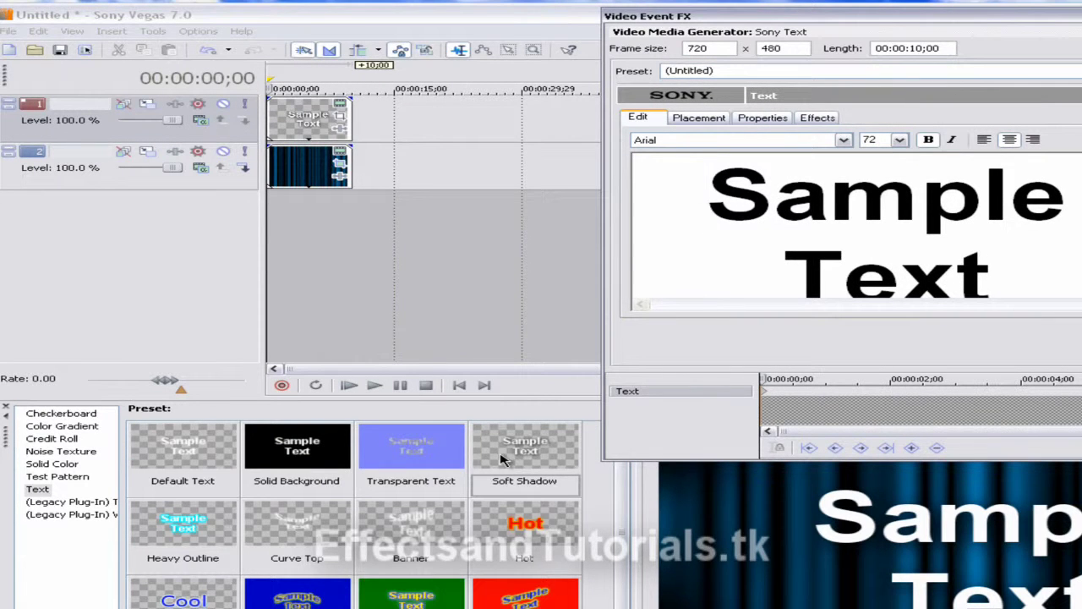
{"action": "left_click_drag", "start_coordinate": [804, 16], "coordinate": [207, 11]}
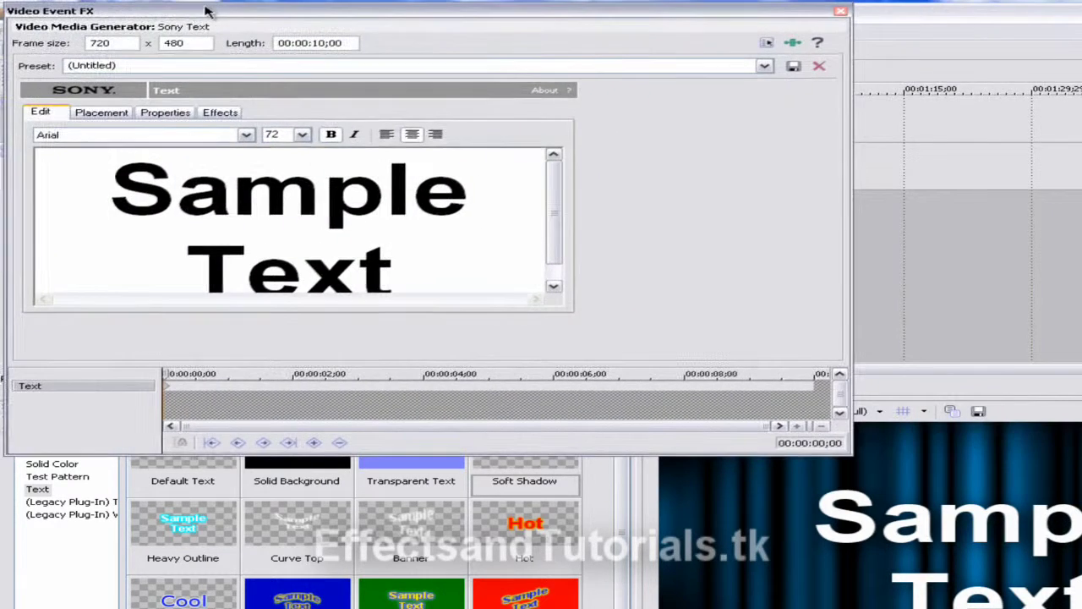
- Set the font size to 36 and replace Sample Text with 'EffectsandTutorials'
{"action": "left_click", "coordinate": [301, 134]}
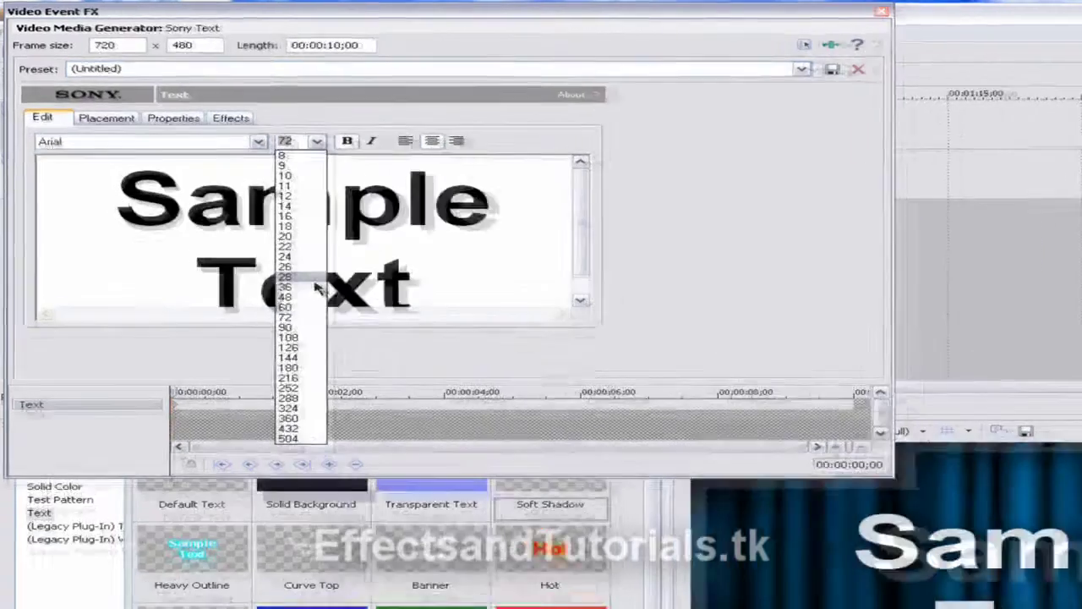
{"action": "left_click", "coordinate": [314, 278]}
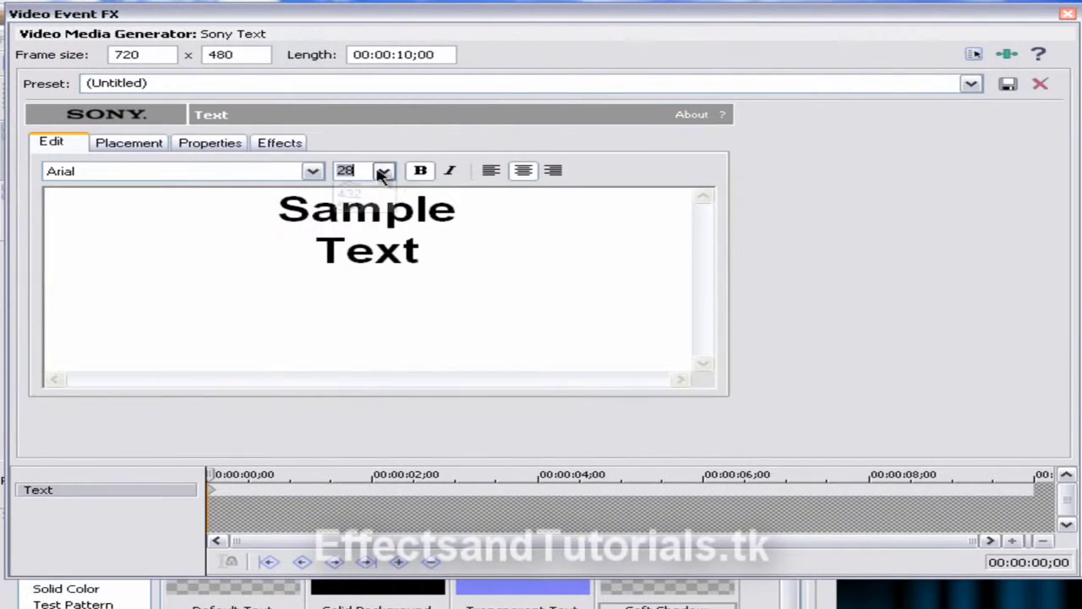
{"action": "left_click", "coordinate": [383, 171]}
{"action": "left_click", "coordinate": [365, 352]}
{"action": "left_click_drag", "start_coordinate": [464, 334], "coordinate": [198, 155]}
{"action": "key", "text": "BackSpace"}
{"action": "type", "text": "EffectsandTutor"}
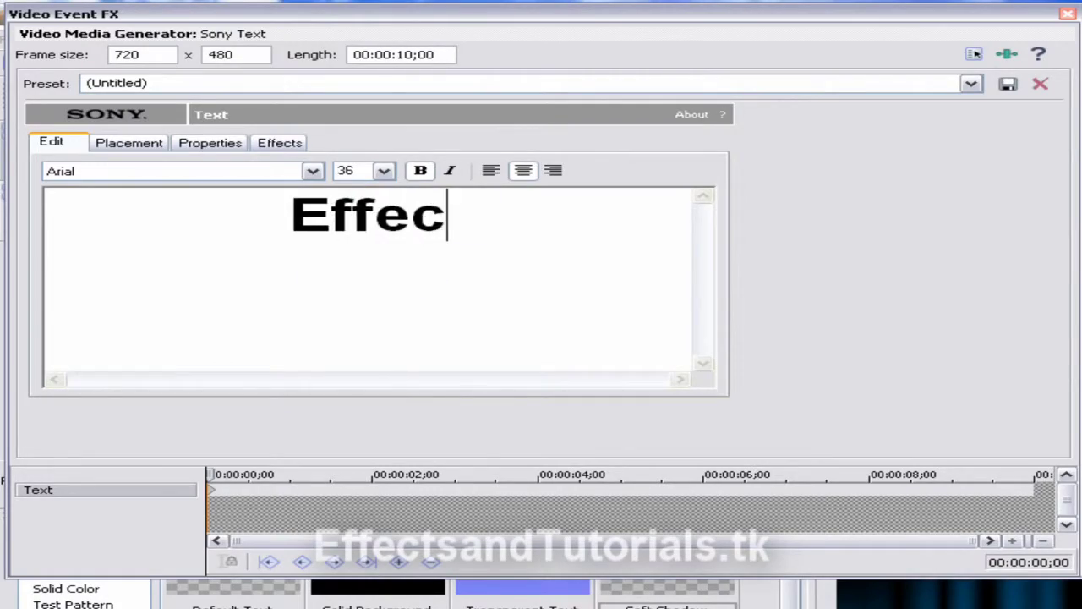
{"action": "type", "text": "ials"}
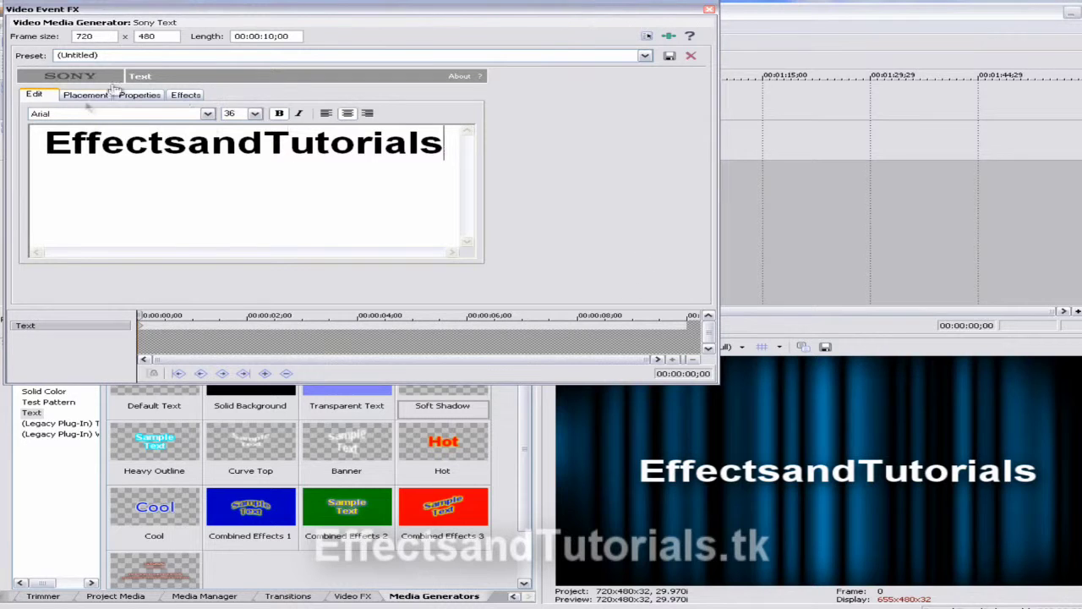
- Try a few fonts and settle on Roman for the whole title
{"action": "left_click", "coordinate": [207, 115]}
{"action": "left_click", "coordinate": [135, 247]}
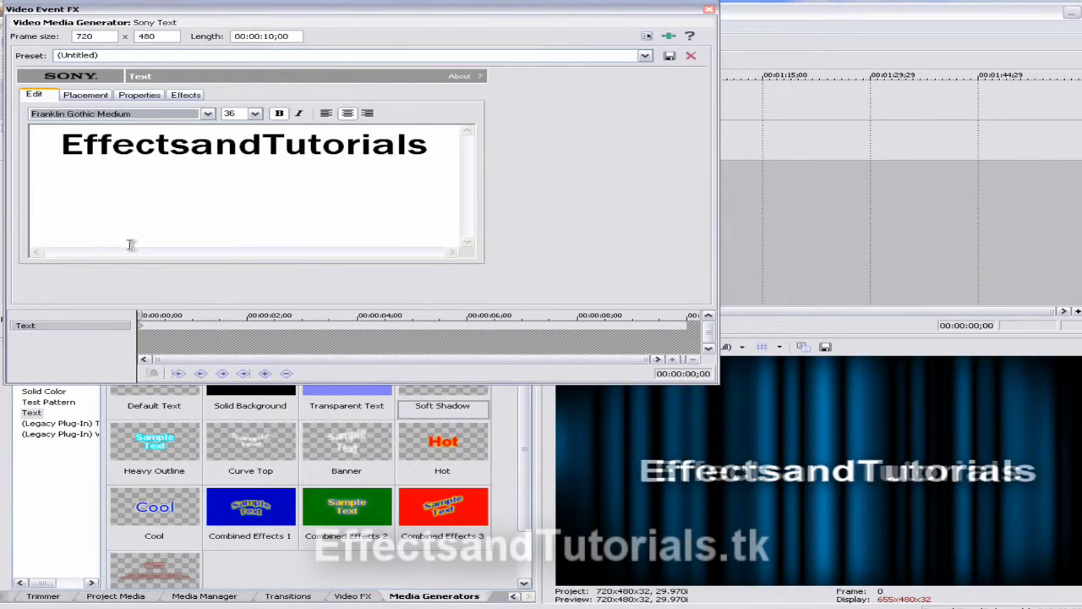
{"action": "left_click", "coordinate": [207, 115]}
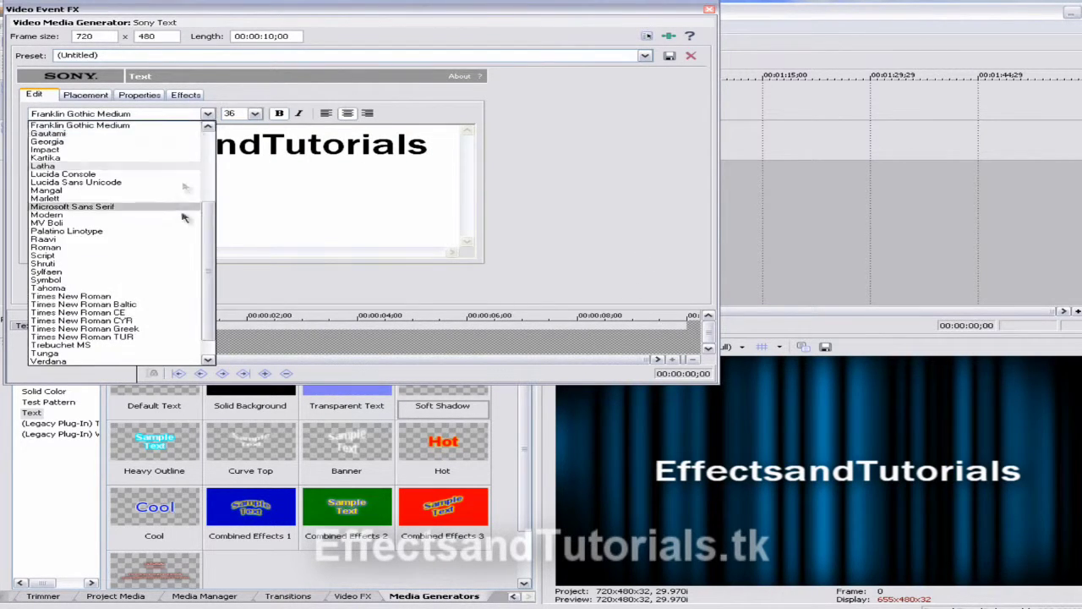
{"action": "left_click", "coordinate": [176, 241]}
{"action": "key", "text": "ctrl+a"}
{"action": "left_click", "coordinate": [207, 113]}
{"action": "scroll", "coordinate": [145, 229], "scroll_direction": "up", "scroll_amount": 1}
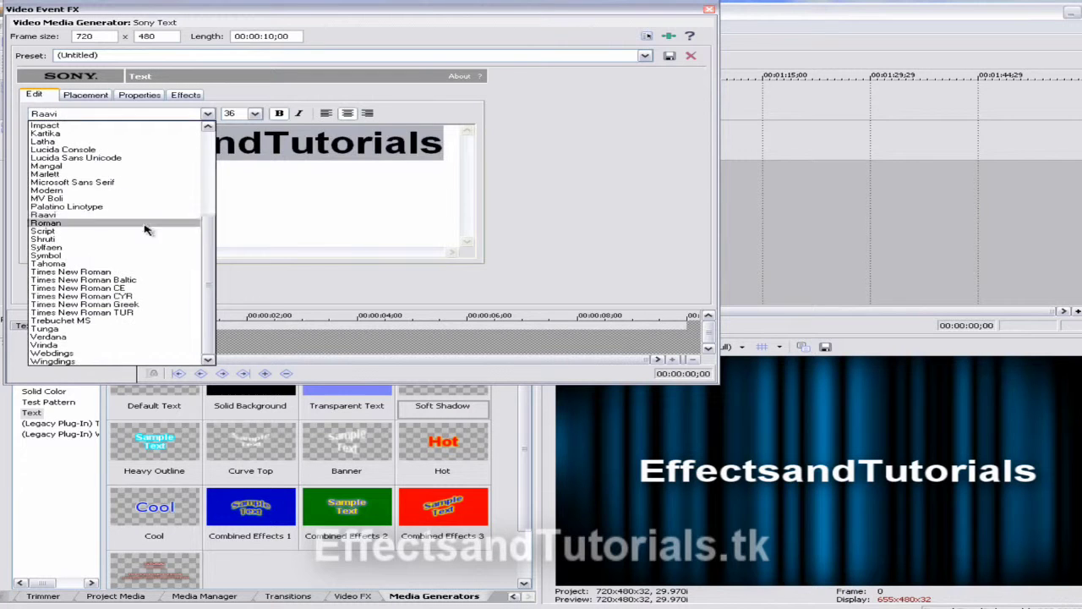
{"action": "left_click", "coordinate": [164, 214]}
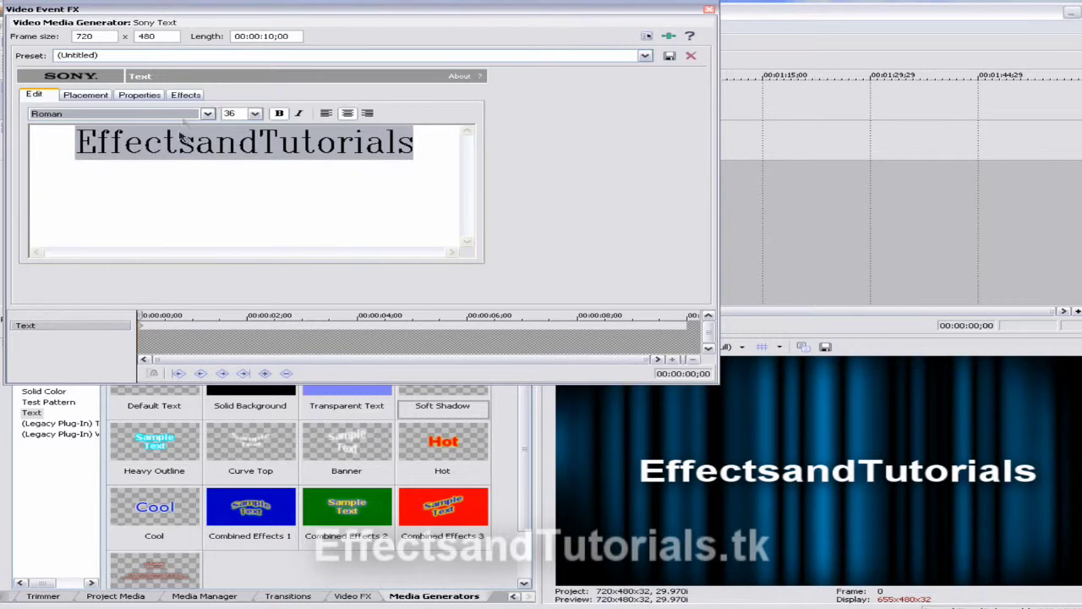
{"action": "left_click", "coordinate": [207, 113]}
{"action": "left_click", "coordinate": [208, 113]}
- Look through the Placement and Properties settings, then bring up the Sony Text Effects settings
{"action": "left_click", "coordinate": [93, 95]}
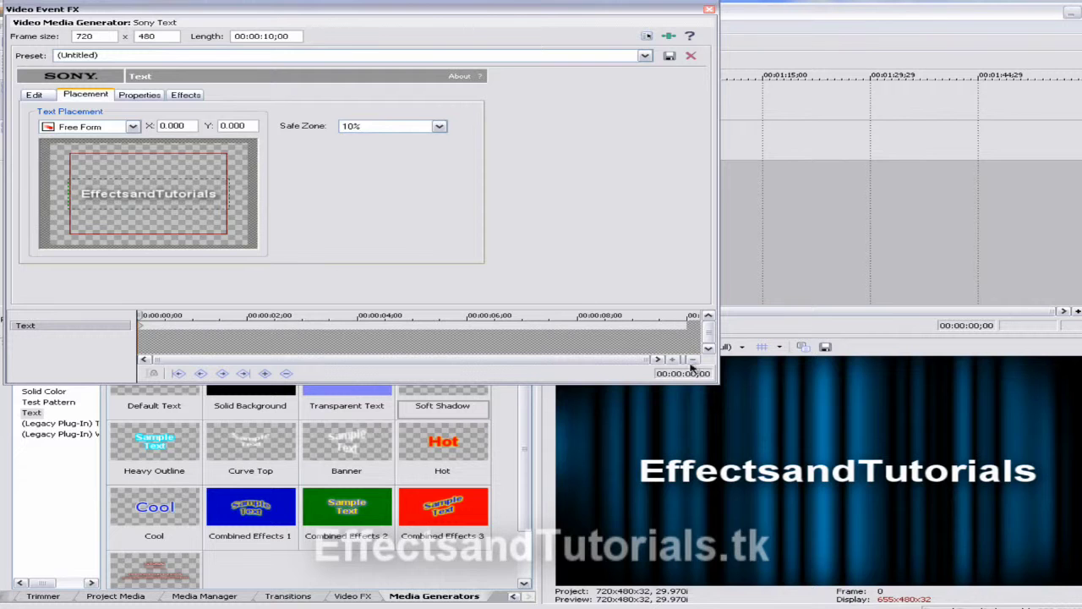
{"action": "left_click", "coordinate": [144, 97]}
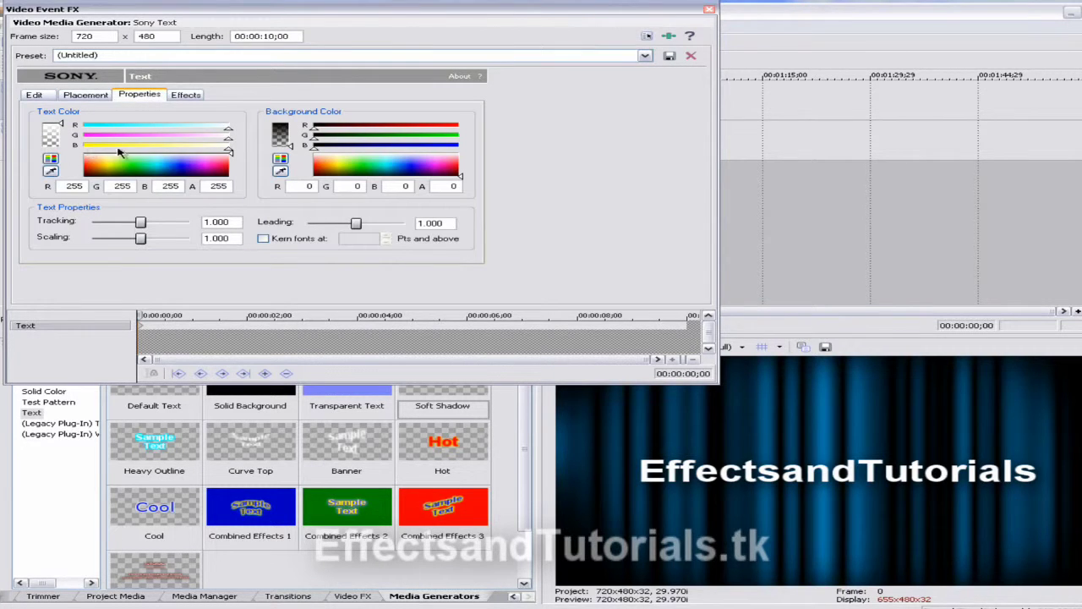
{"action": "left_click", "coordinate": [195, 96]}
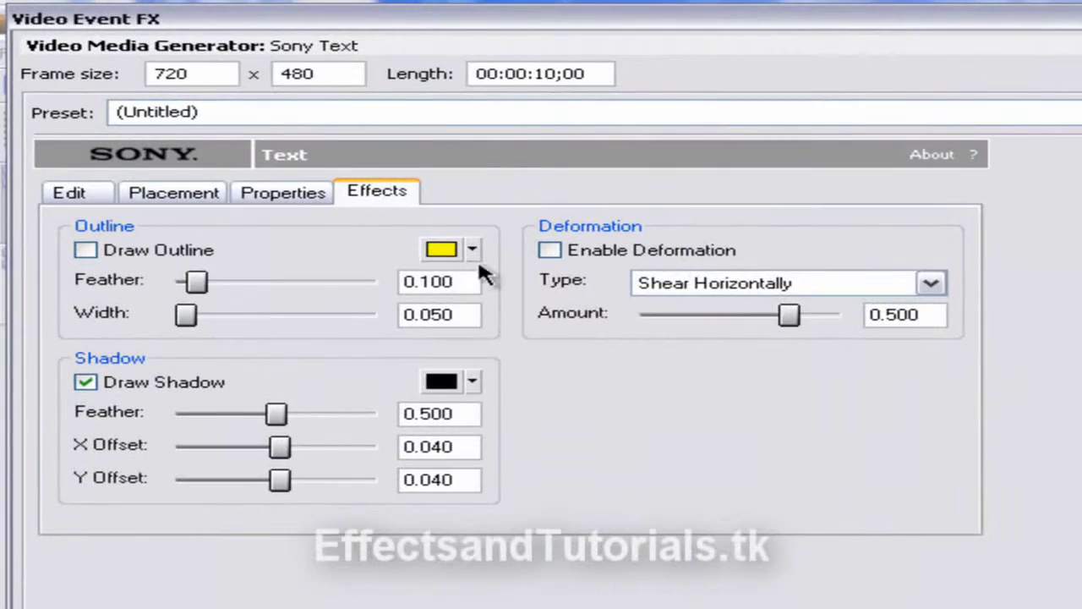
- Turn on a red title outline with feather 0.554 and width 0.063
{"action": "left_click", "coordinate": [232, 124]}
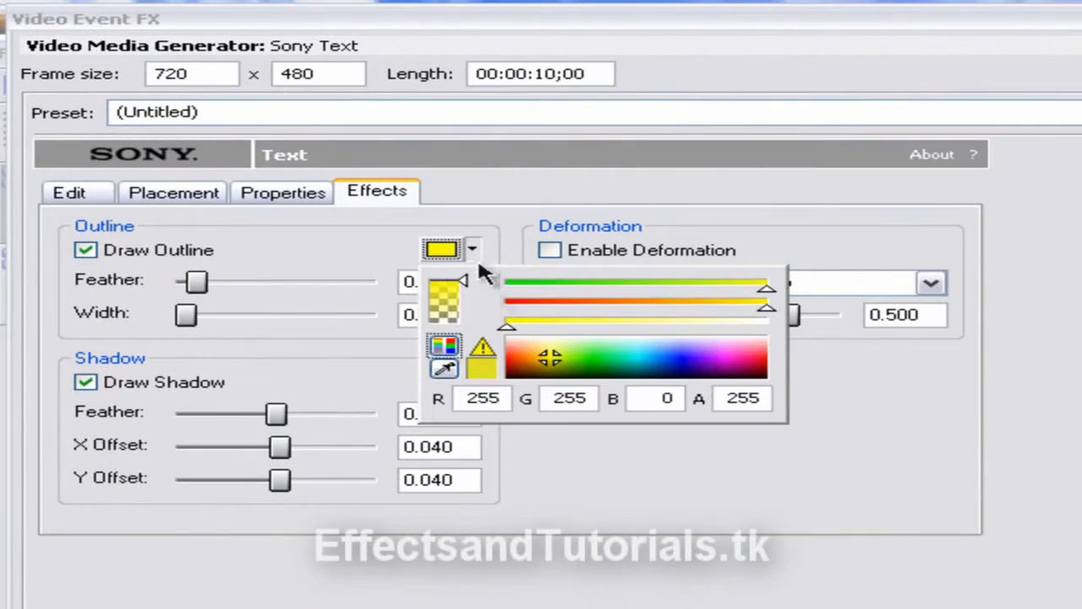
{"action": "left_click", "coordinate": [508, 364]}
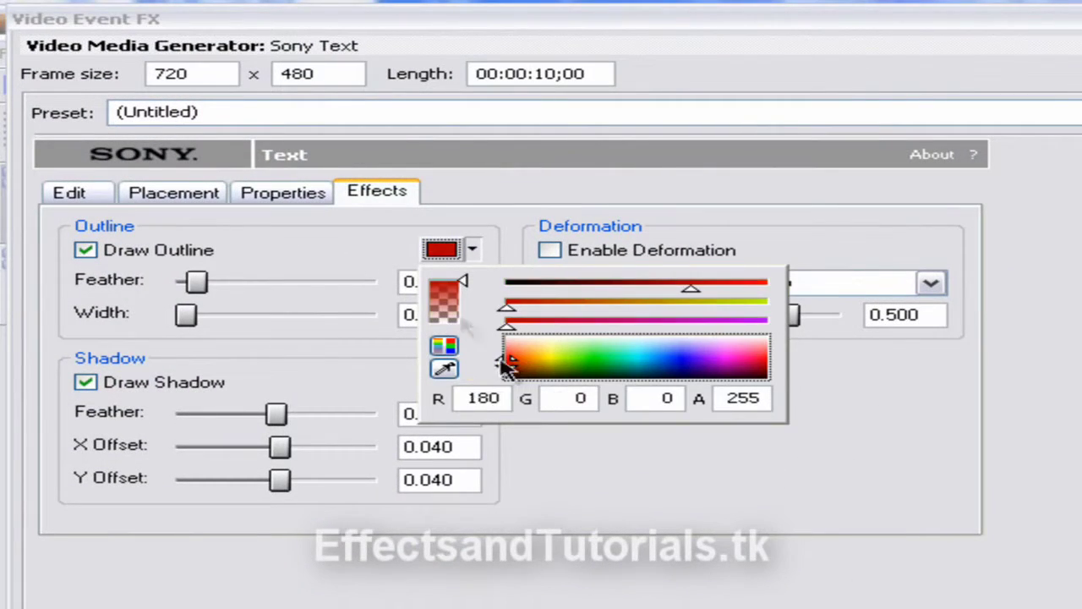
{"action": "left_click", "coordinate": [312, 221]}
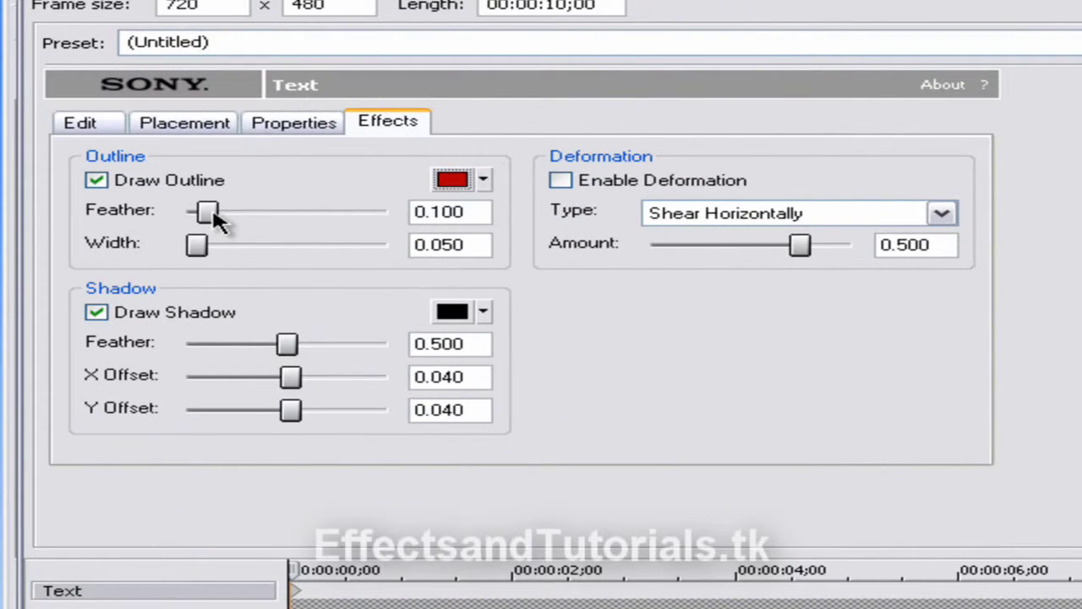
{"action": "left_click_drag", "start_coordinate": [214, 214], "coordinate": [303, 213]}
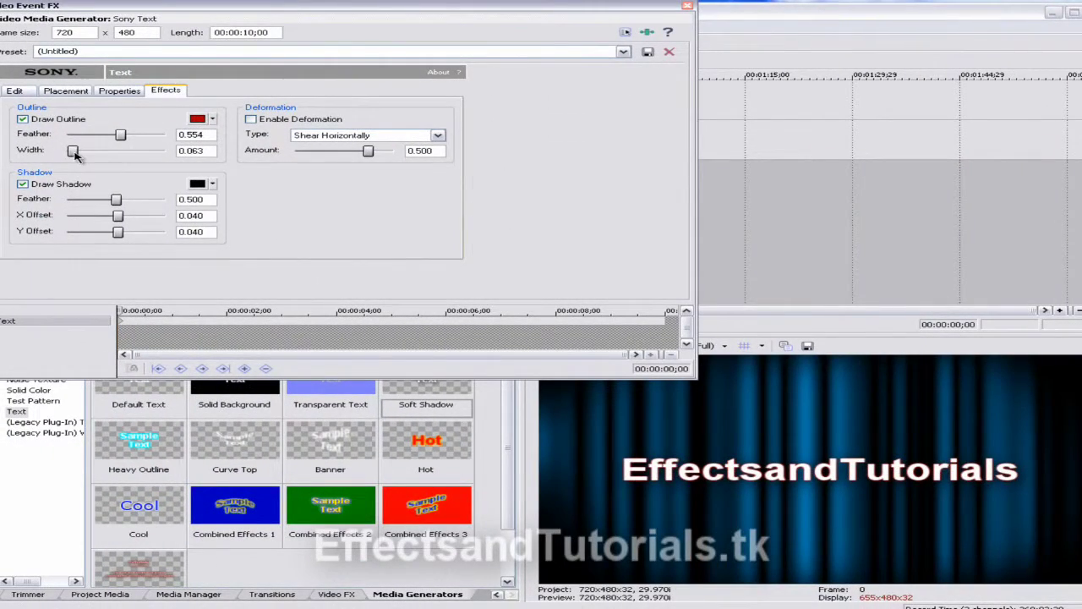
{"action": "mouse_move", "coordinate": [74, 154]}
{"action": "left_mouse_down"}
{"action": "mouse_move", "coordinate": [176, 152]}
{"action": "mouse_move", "coordinate": [76, 152]}
{"action": "left_mouse_up"}
- Set shadow feather to 0.981, X offset to 0.090 and Y offset to 0.290
{"action": "left_click", "coordinate": [213, 188]}
{"action": "left_click", "coordinate": [150, 206]}
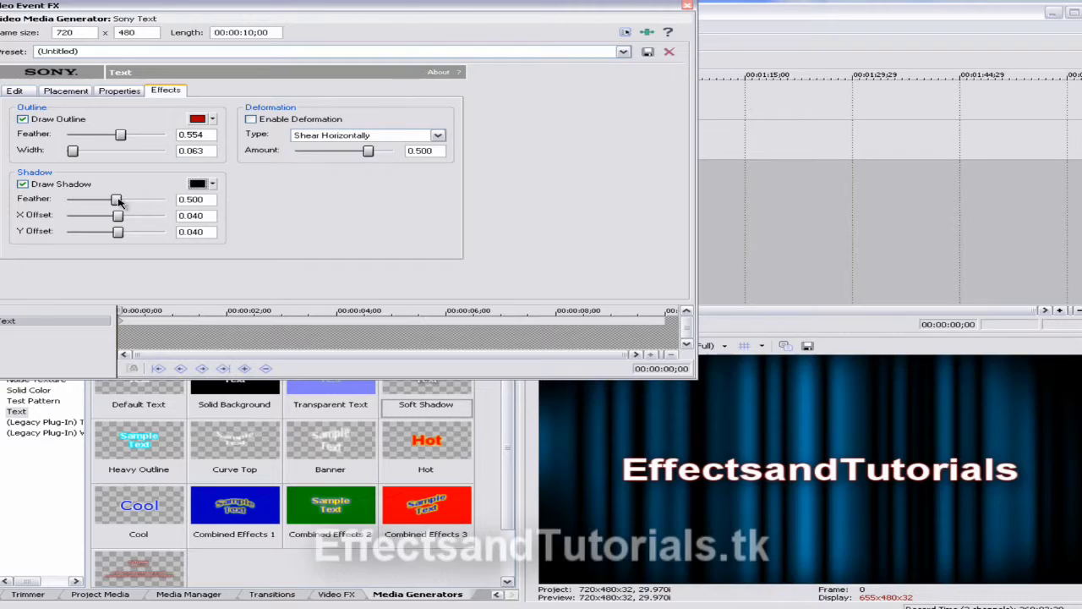
{"action": "left_click_drag", "start_coordinate": [138, 200], "coordinate": [113, 200]}
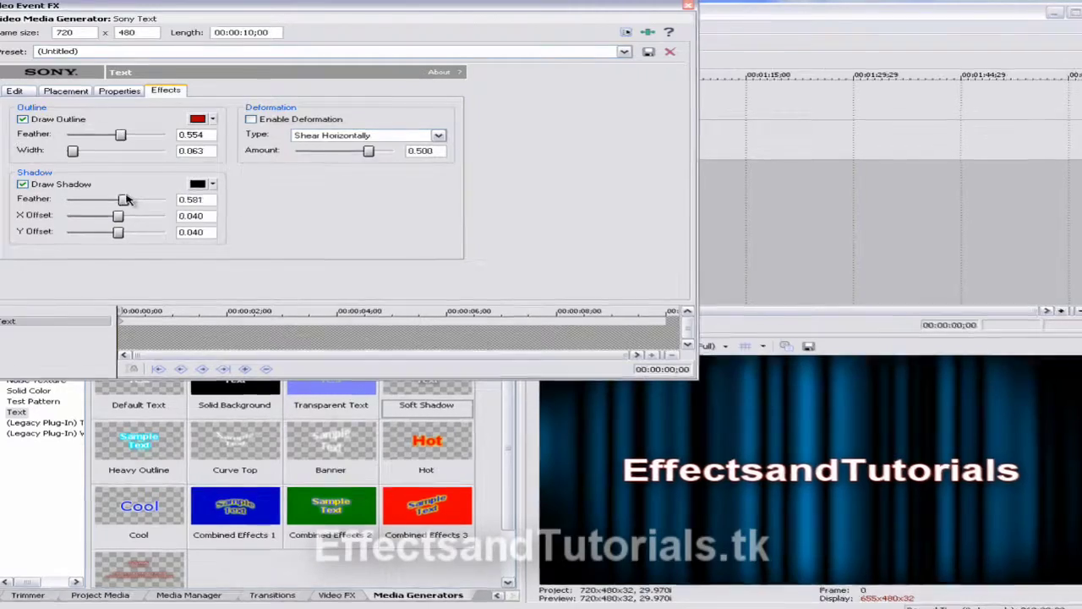
{"action": "left_click_drag", "start_coordinate": [125, 199], "coordinate": [99, 217]}
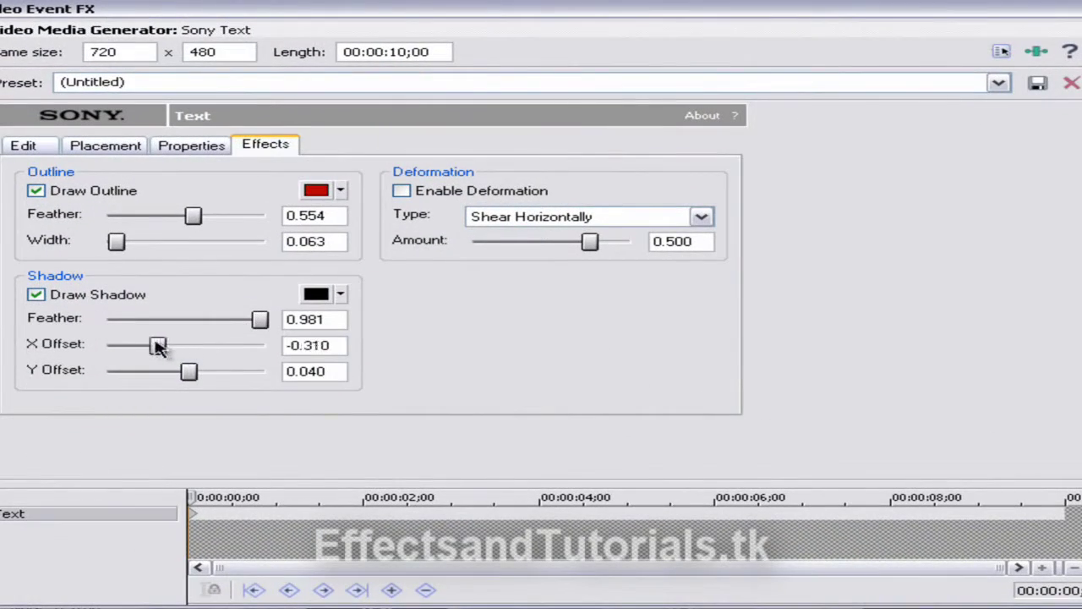
{"action": "left_click_drag", "start_coordinate": [158, 347], "coordinate": [209, 377]}
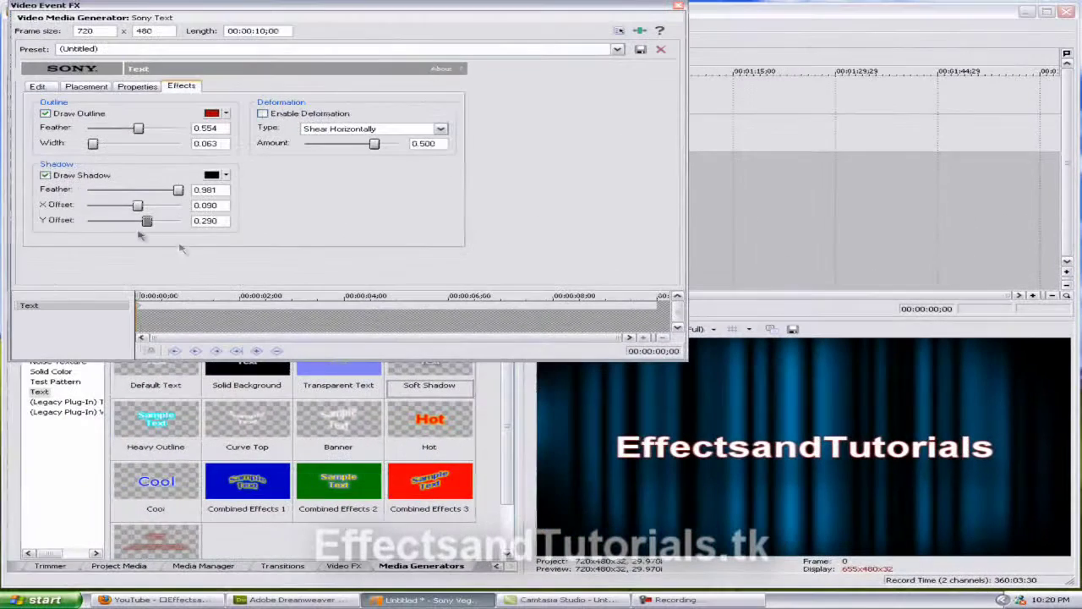
{"action": "left_click_drag", "start_coordinate": [142, 223], "coordinate": [149, 221]}
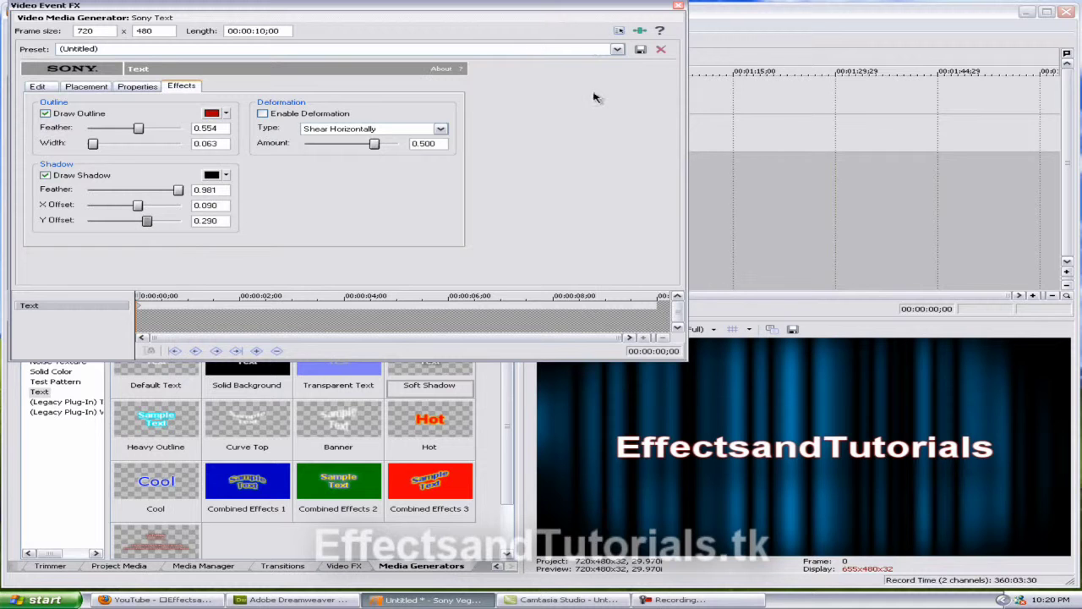
- Reopen the title's text Effects and change the outline colour to blue (95, 60, 255)
{"action": "left_click", "coordinate": [680, 7]}
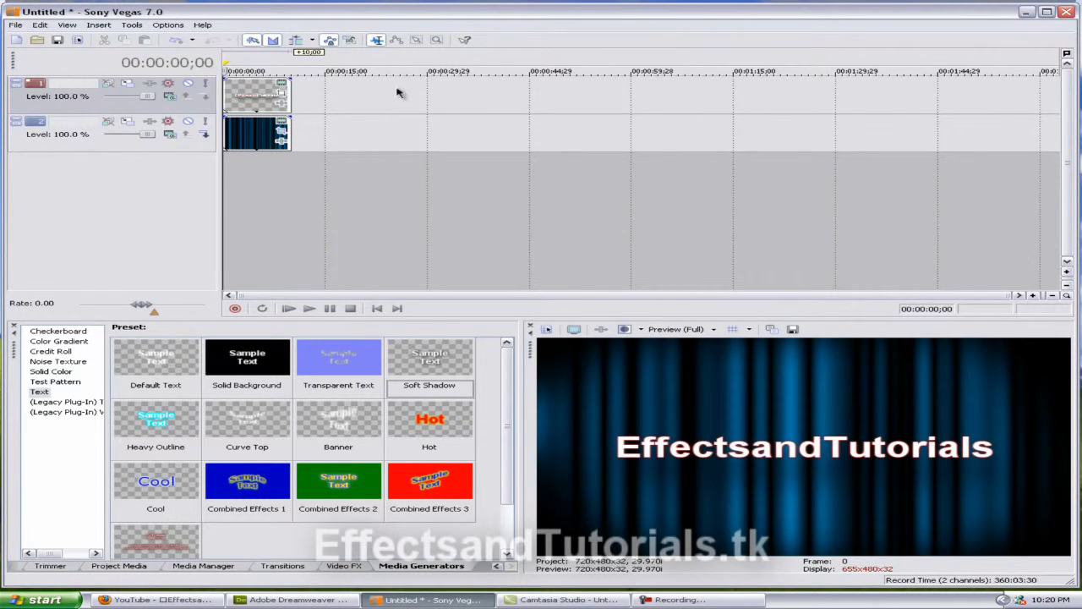
{"action": "left_click", "coordinate": [279, 91]}
{"action": "left_click", "coordinate": [187, 87]}
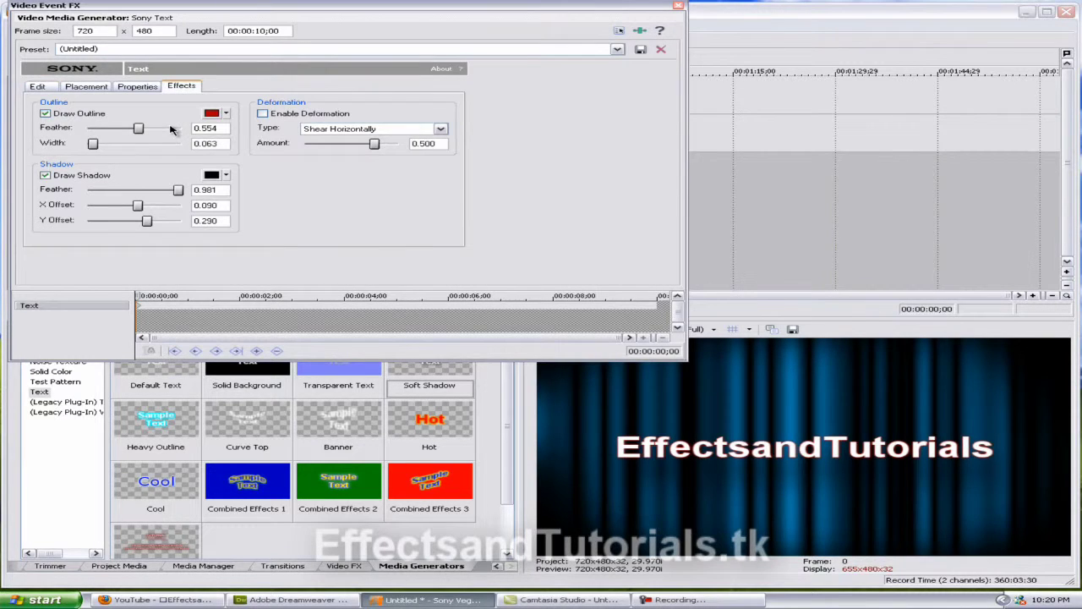
{"action": "left_click", "coordinate": [224, 114]}
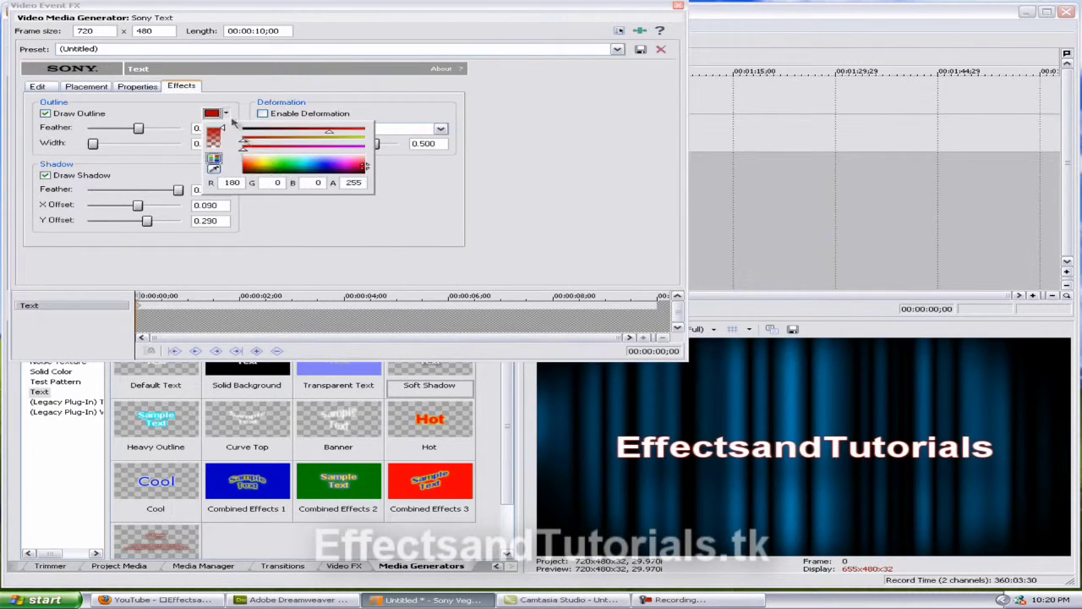
{"action": "left_click", "coordinate": [309, 166]}
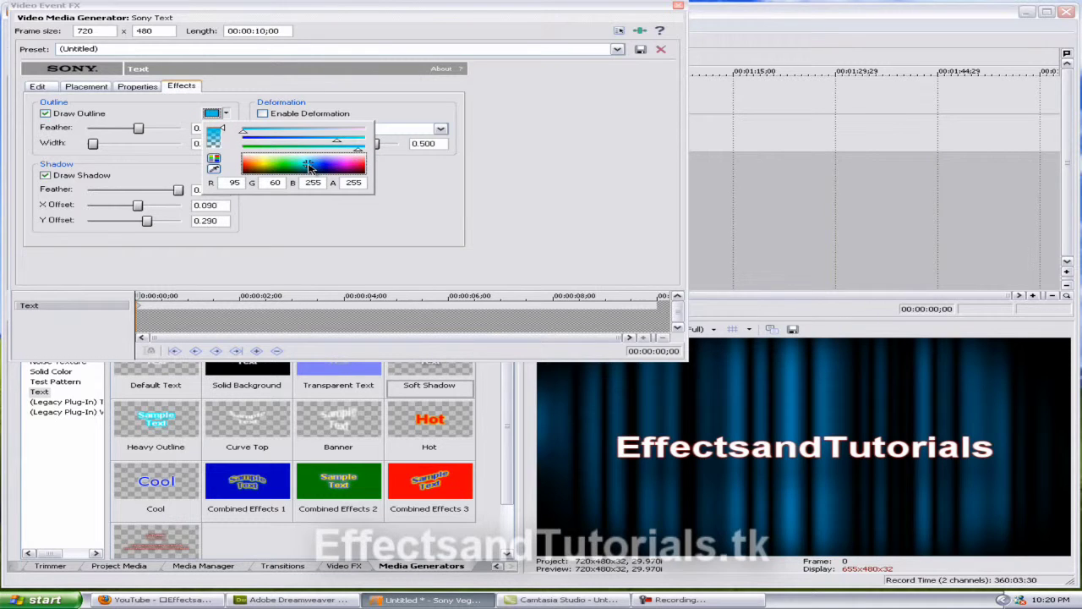
{"action": "left_click_drag", "start_coordinate": [309, 166], "coordinate": [311, 165]}
{"action": "left_click", "coordinate": [128, 107]}
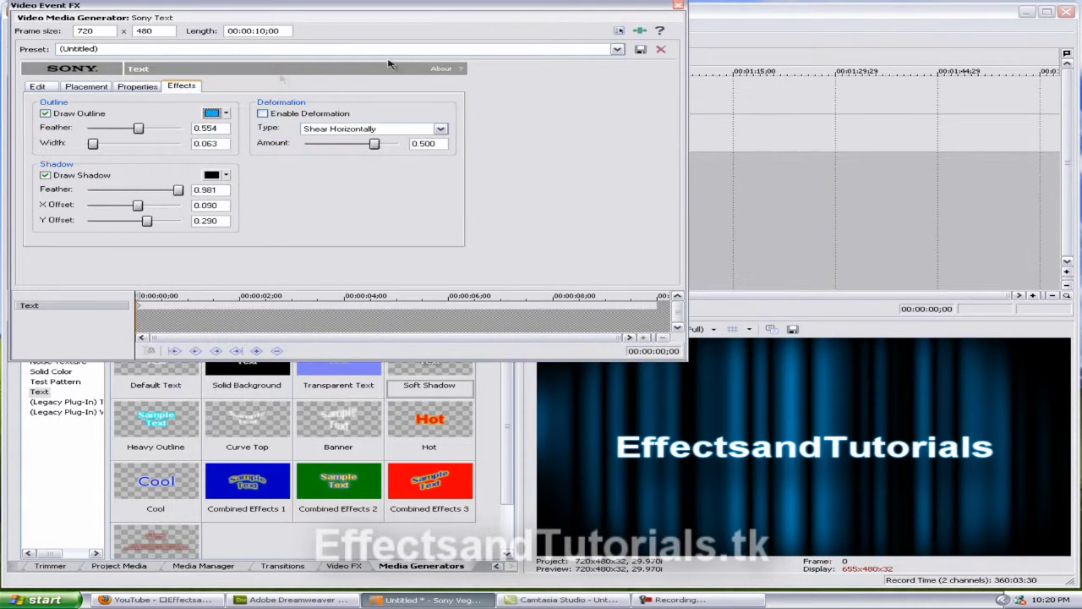
{"action": "left_click", "coordinate": [678, 5]}
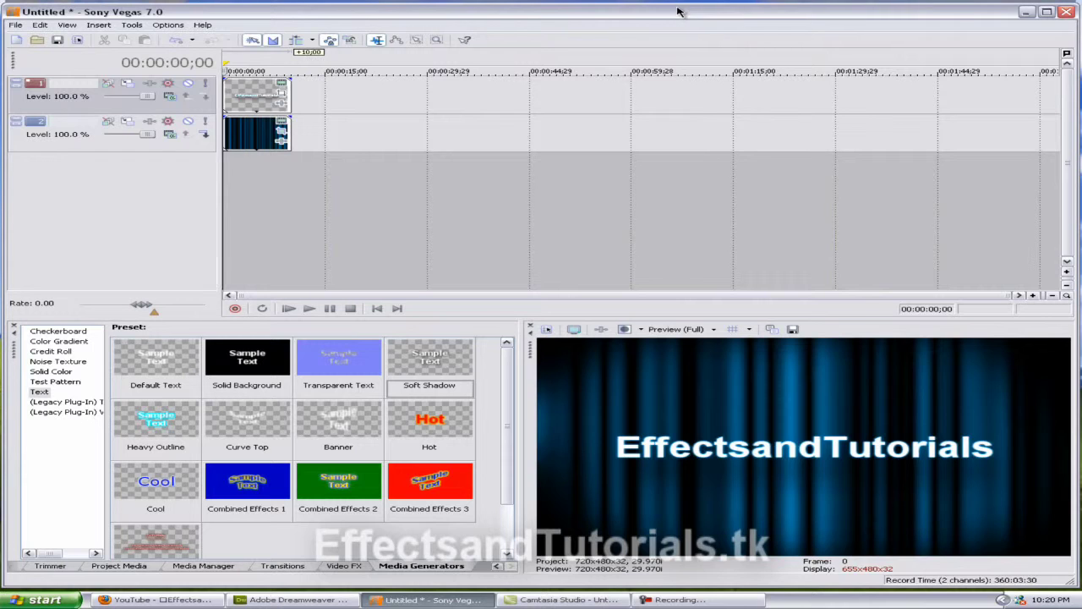